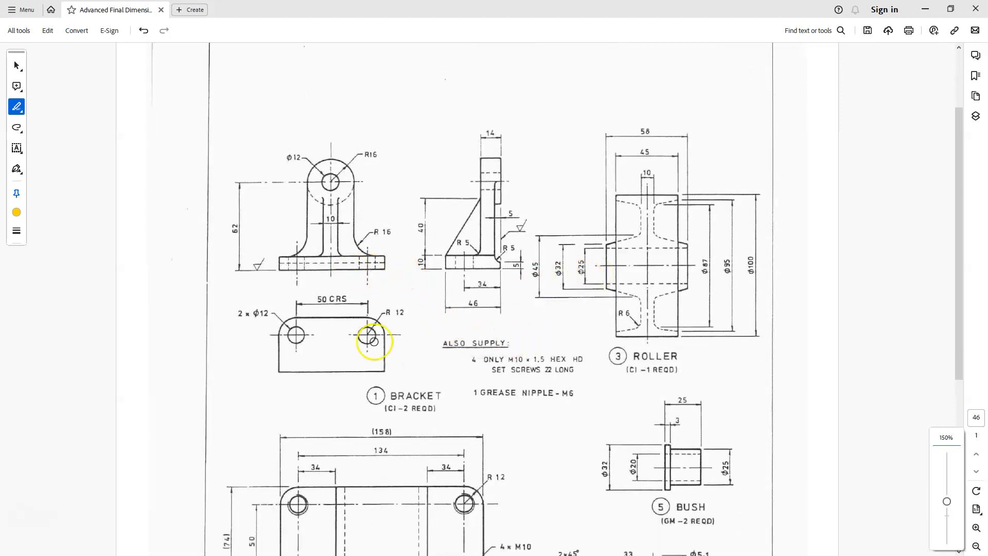
# Examine the bracket, roller and bush views and their dimensions in the PDF drawing.
pyautogui.scroll(-5, 381, 389)
pyautogui.scroll(-2, 380, 389)
pyautogui.scroll(4, 380, 389)
pyautogui.scroll(3, 690, 281)
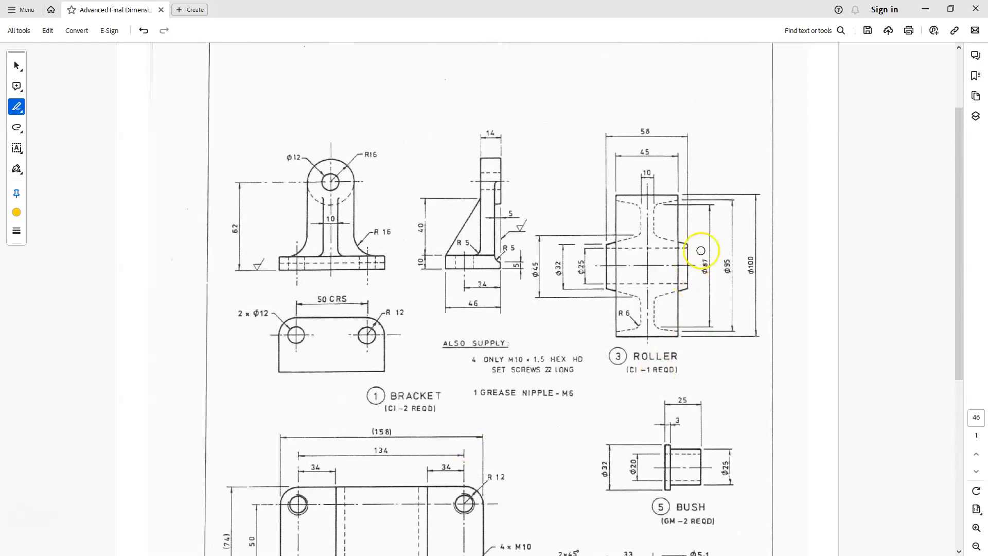
pyautogui.keyDown('ctrl'); pyautogui.scroll(2, 699, 252); pyautogui.keyUp('ctrl')
pyautogui.scroll(2, 699, 256)
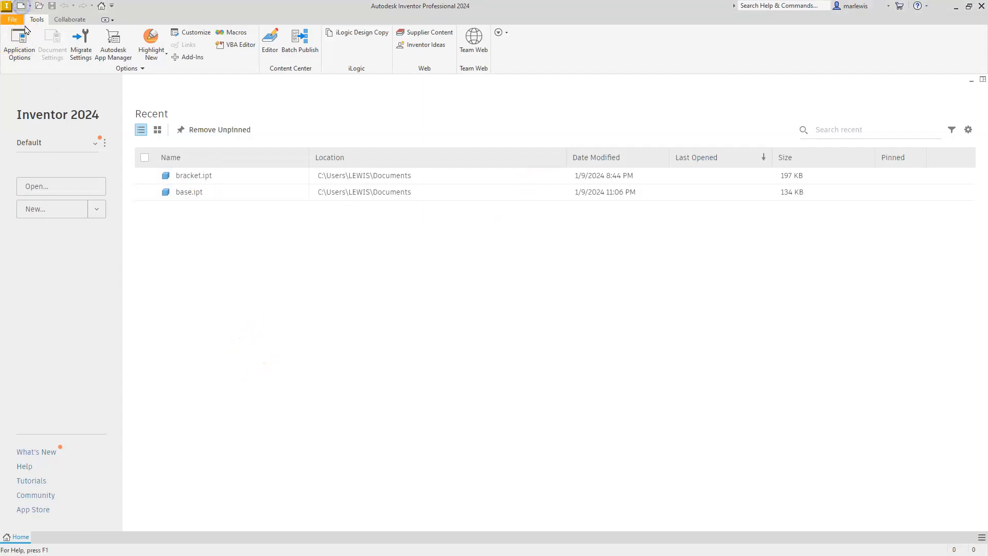
# In Autodesk Inventor, create a part from the Standard (mm).ipt template and start a 2D sketch on the XY plane.
pyautogui.click(21, 5)
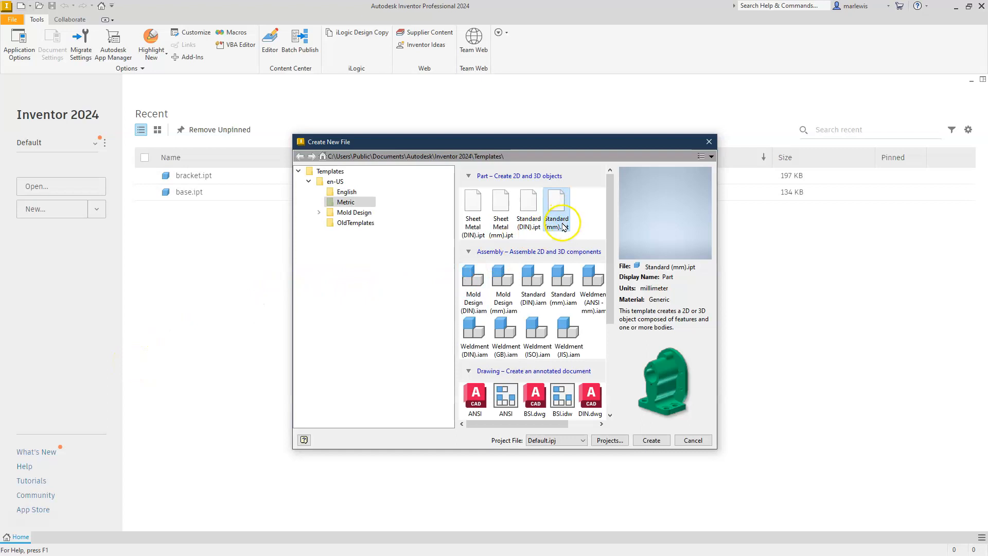
pyautogui.doubleClick(559, 209)
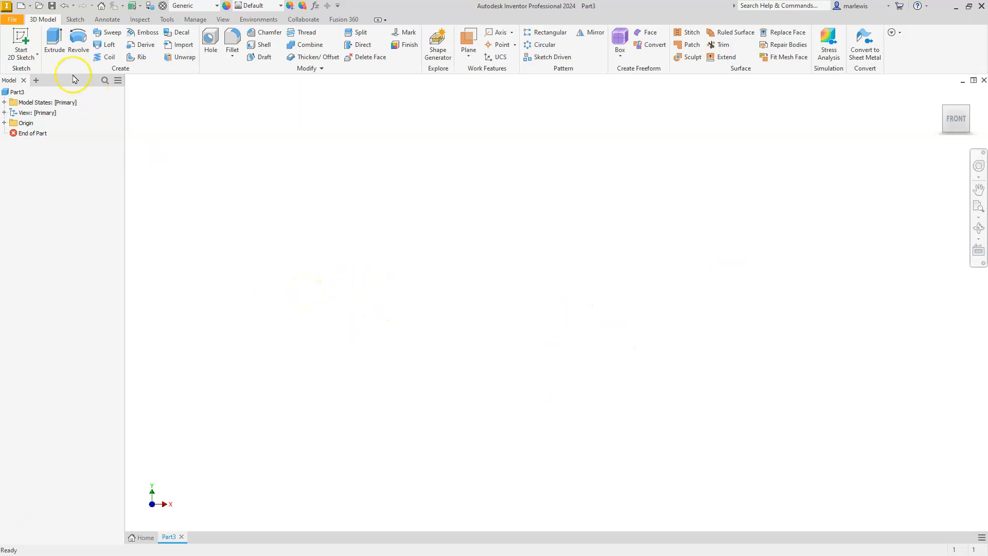
pyautogui.click(30, 47)
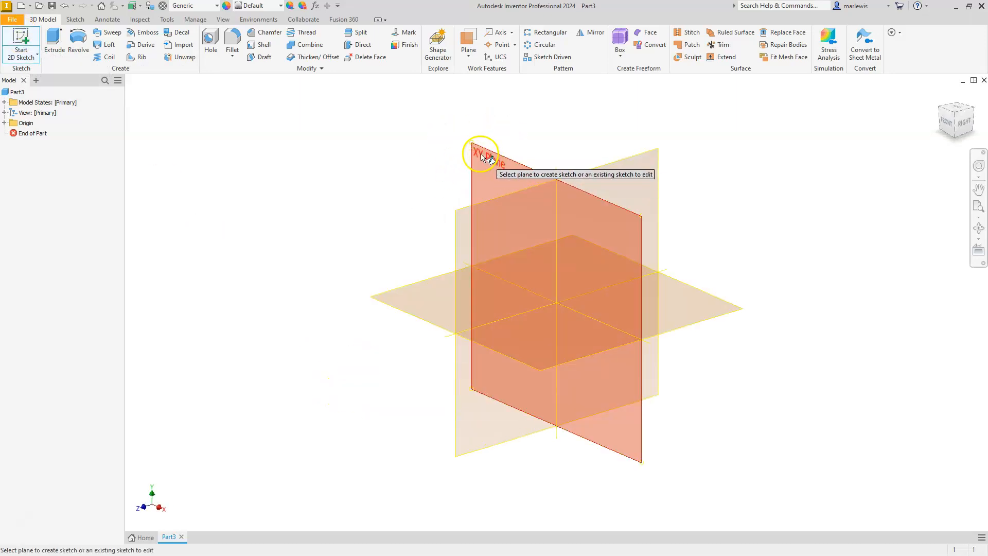
pyautogui.click(484, 158)
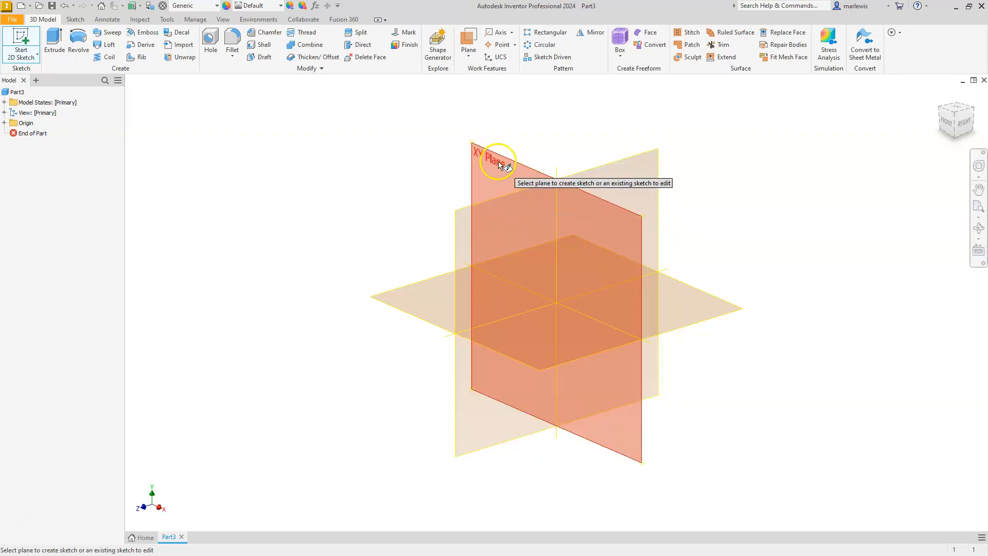
pyautogui.click(496, 161)
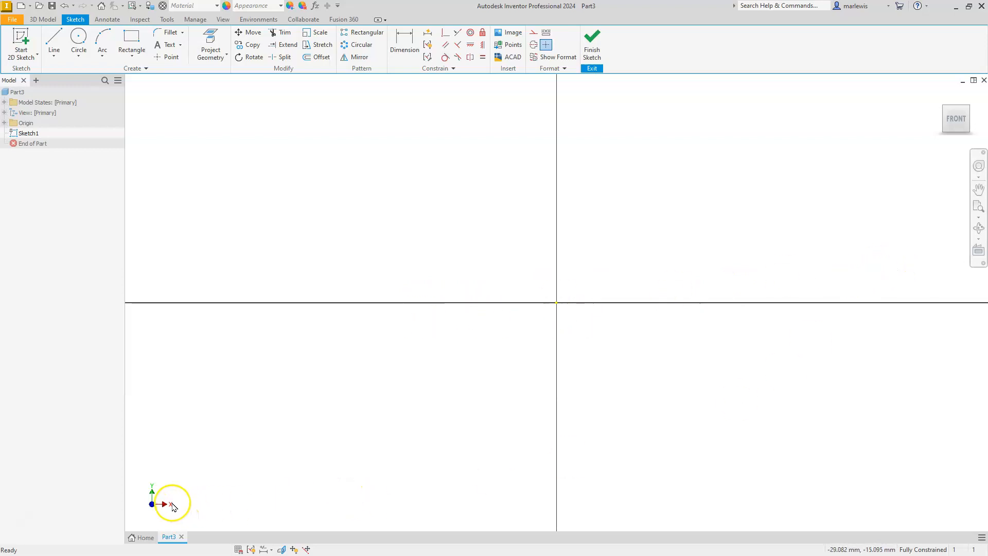
# Project the X axis into the sketch and convert the projected line to a centerline.
pyautogui.click(4, 123)
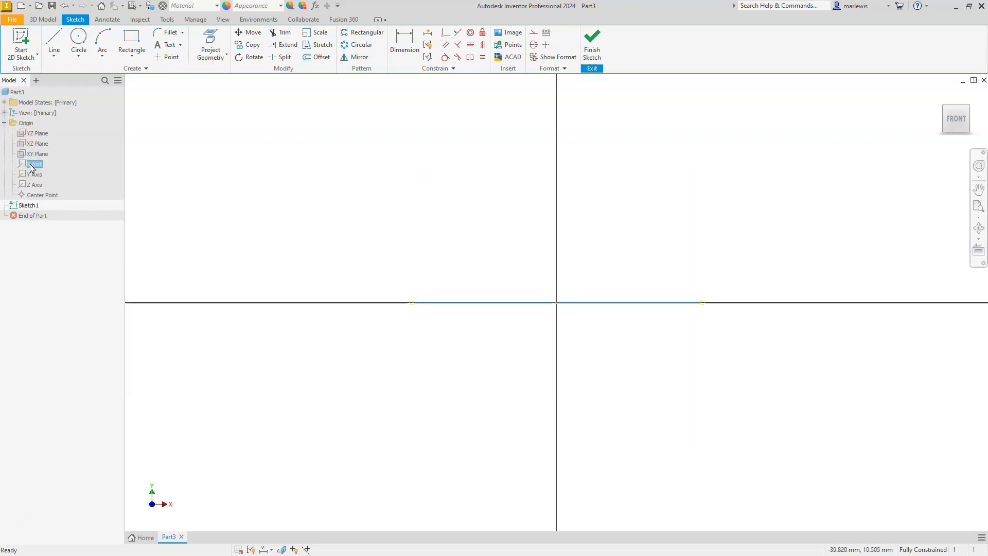
pyautogui.click(211, 39)
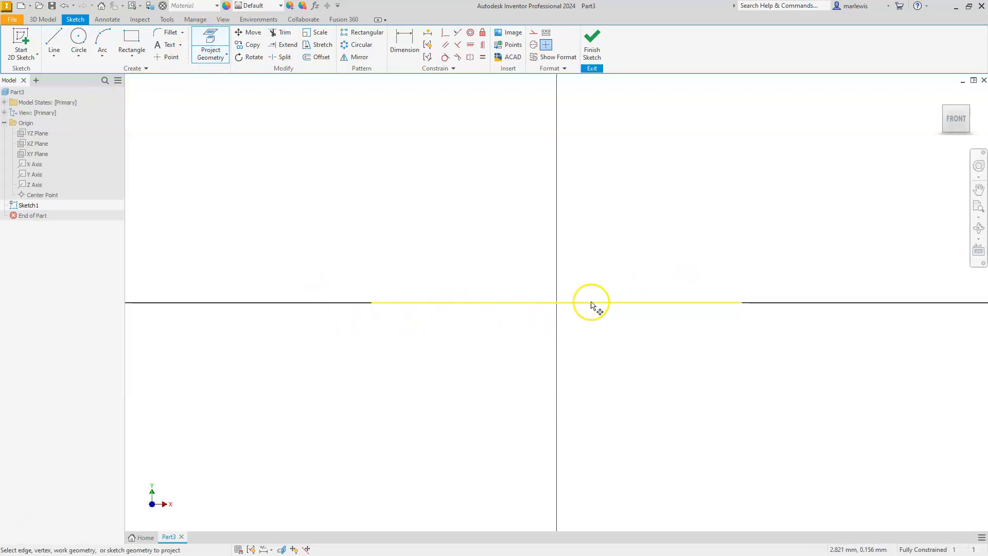
pyautogui.press('Escape')
pyautogui.click(401, 302)
pyautogui.click(406, 306)
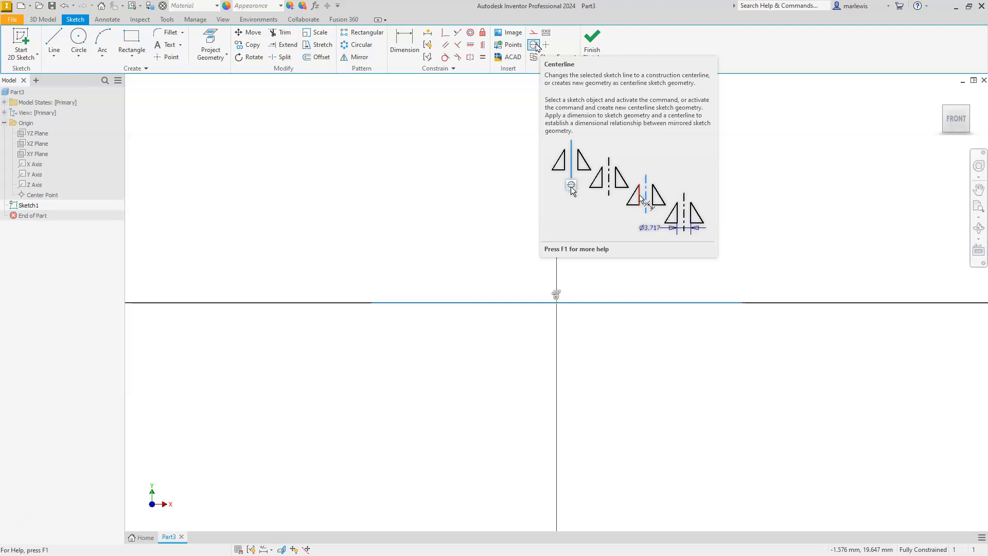
pyautogui.click(537, 46)
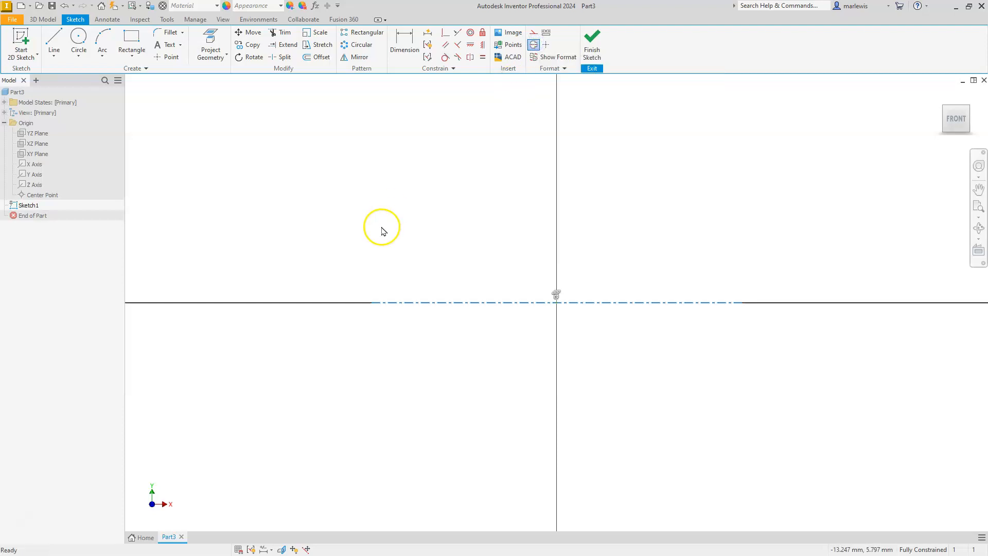
pyautogui.scroll(-4, 387, 261)
pyautogui.click(386, 261)
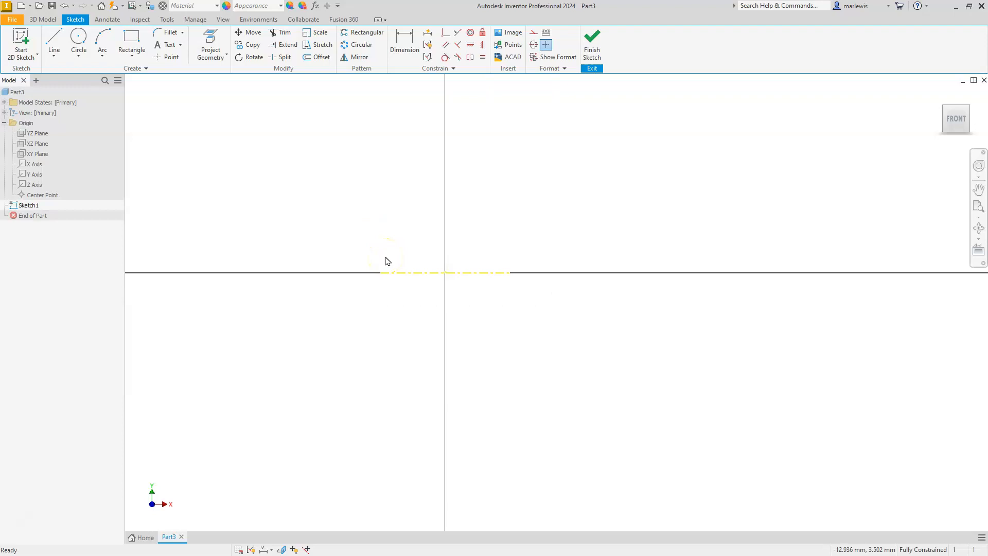
# Draw a 58 mm long horizontal line above the centerline, crossing the vertical axis.
pyautogui.click(53, 41)
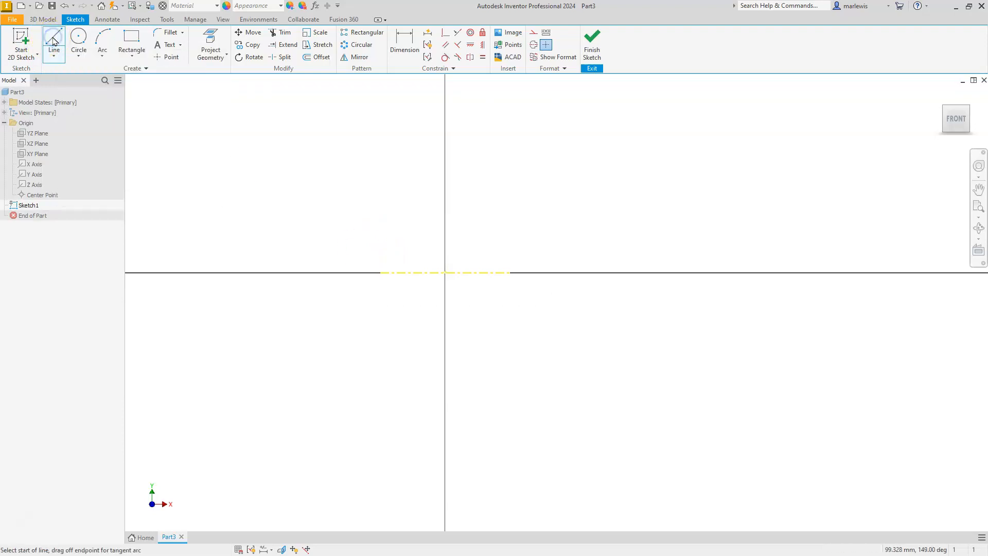
pyautogui.moveTo(328, 216); pyautogui.dragTo(506, 216)
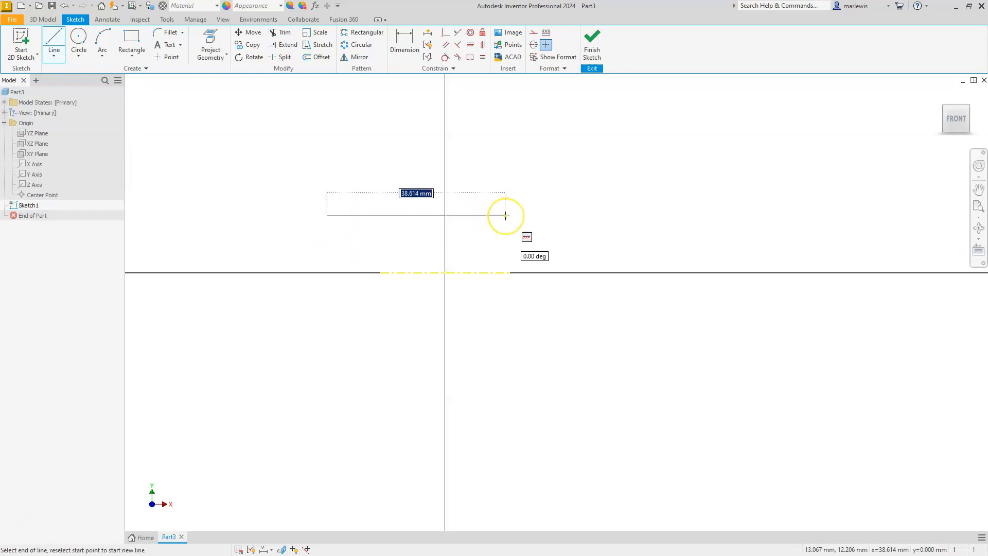
pyautogui.write('58')
pyautogui.press('Return')
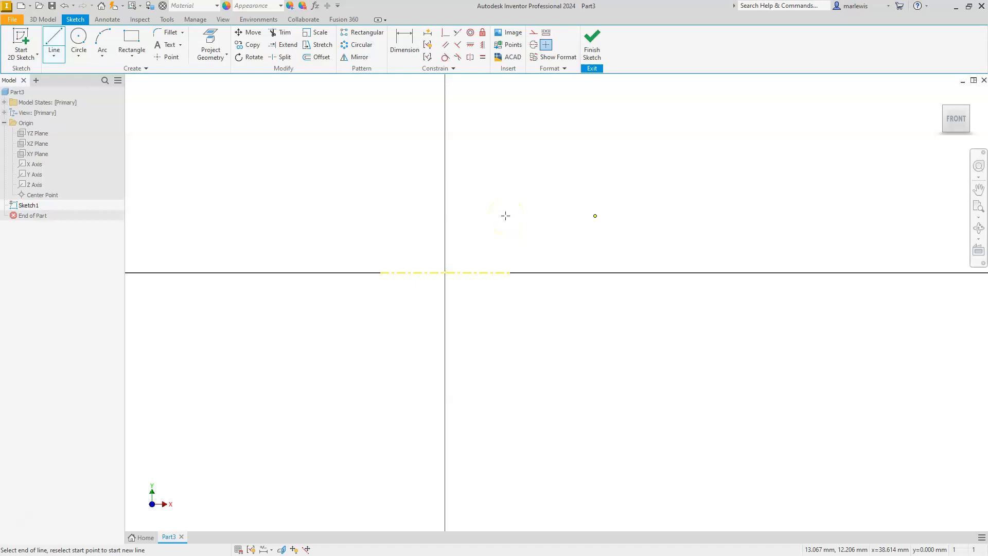
pyautogui.press('Escape')
pyautogui.scroll(-2, 400, 227)
pyautogui.scroll(2, 398, 222)
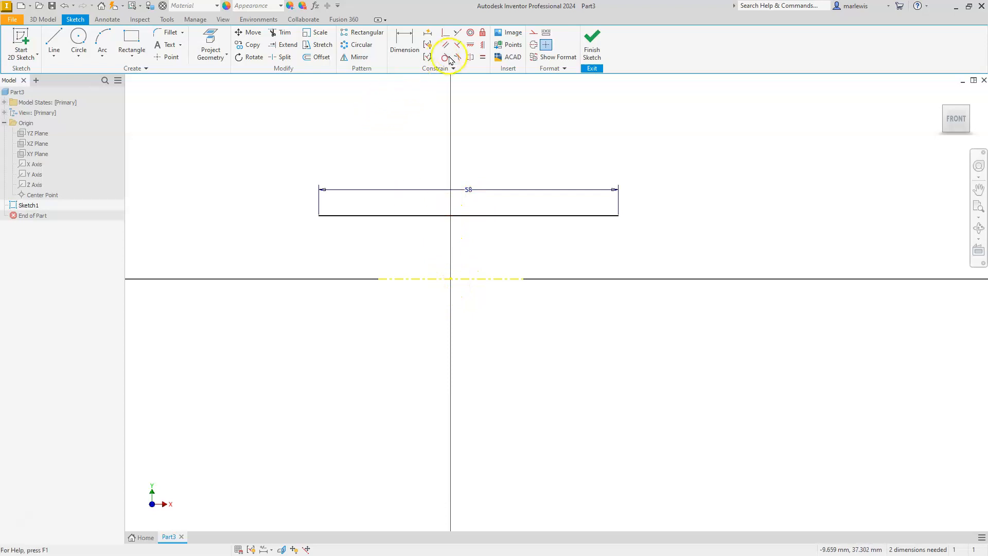
# Align the midpoint of the 58 mm line with the origin using a Vertical Constraint.
pyautogui.click(482, 46)
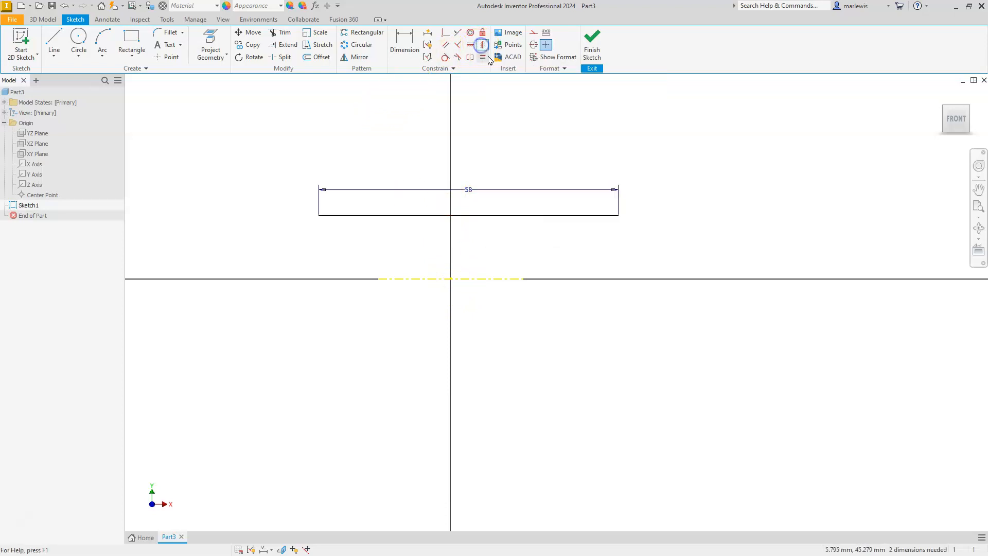
pyautogui.click(470, 216)
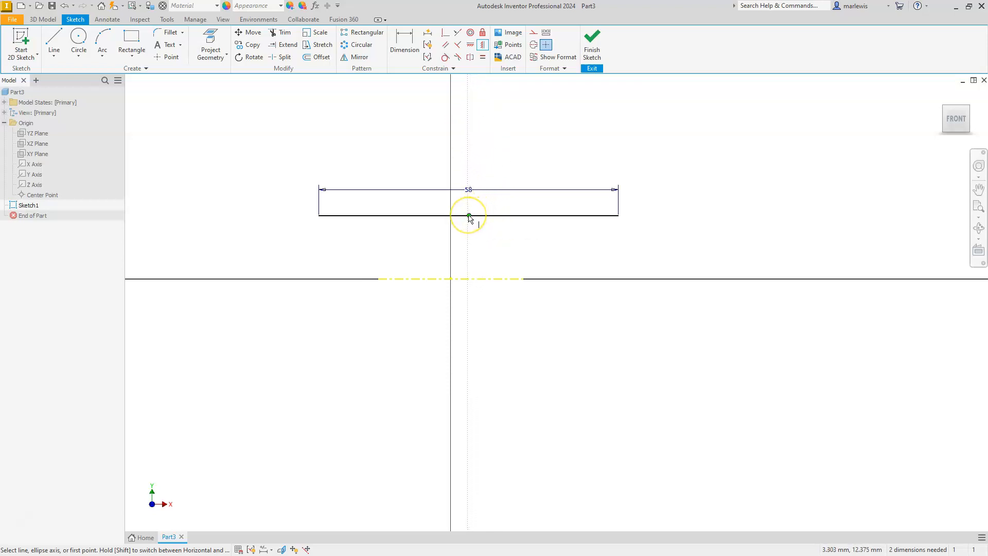
pyautogui.click(469, 215)
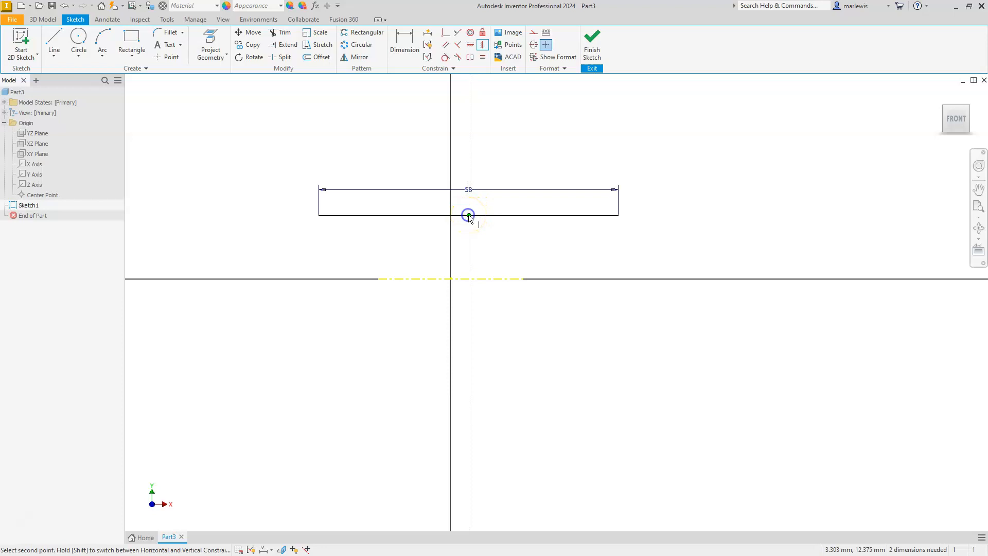
pyautogui.click(451, 279)
pyautogui.press('Escape')
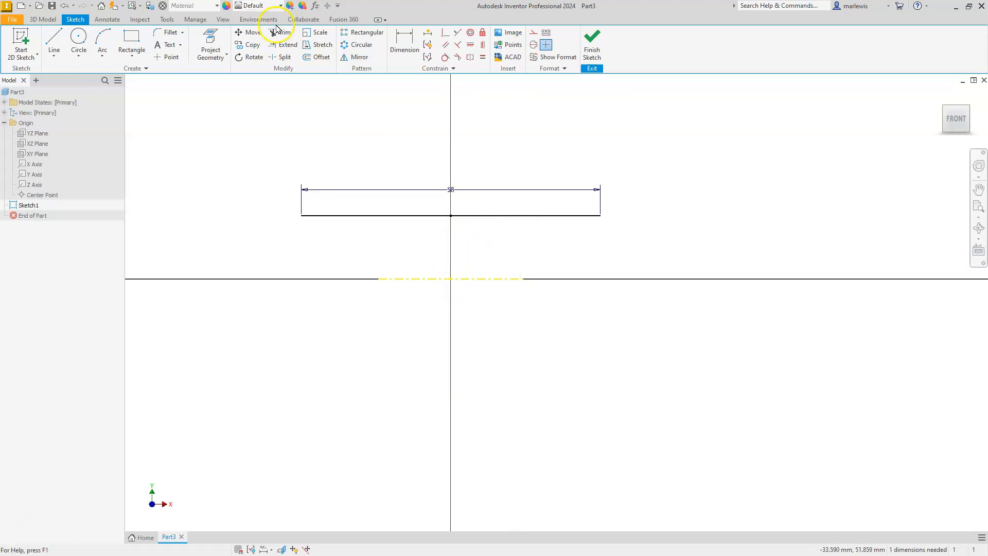
# Add a 25 mm diameter dimension between the centerline and the 58 mm line.
pyautogui.click(411, 42)
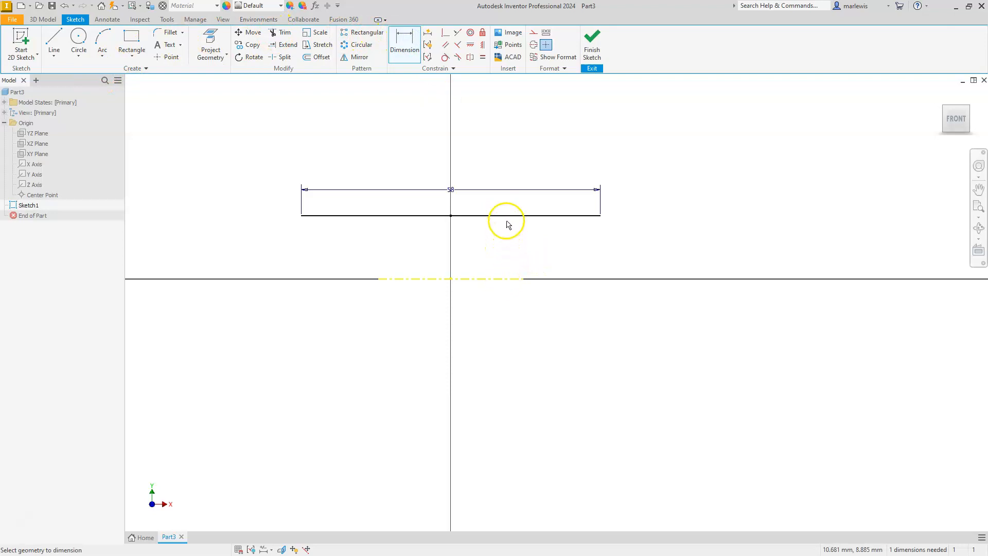
pyautogui.click(500, 280)
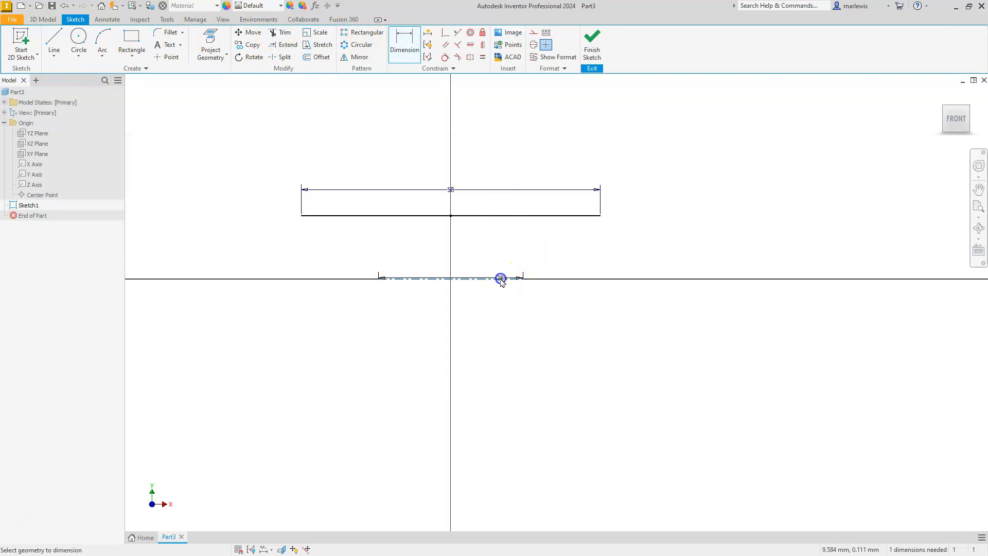
pyautogui.click(502, 216)
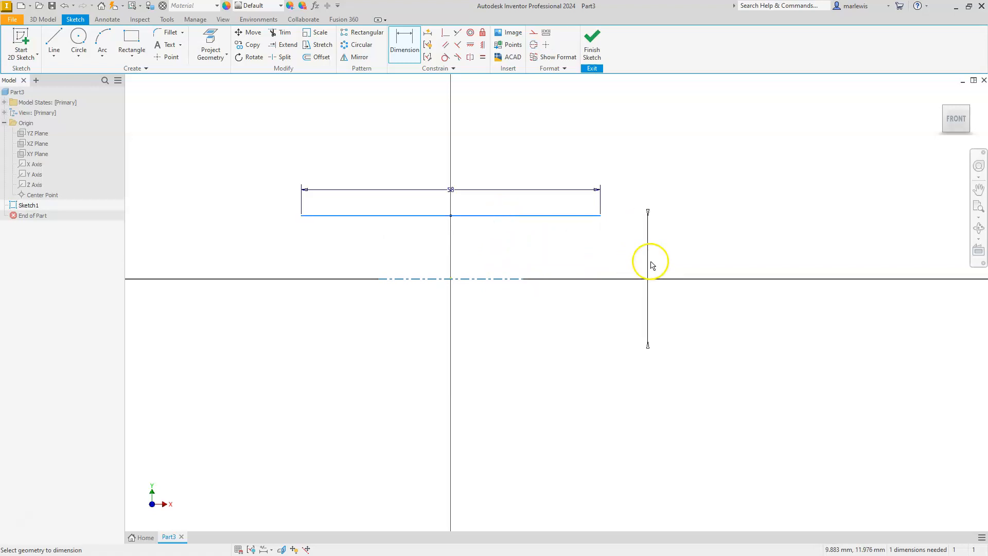
pyautogui.click(712, 257)
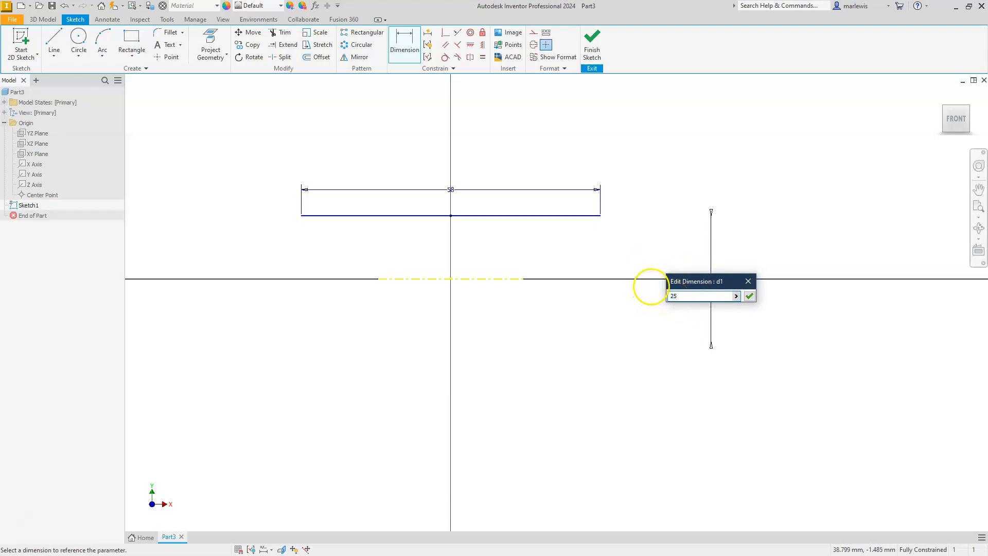
pyautogui.press('Return')
pyautogui.scroll(2, 576, 282)
pyautogui.scroll(-4, 575, 283)
pyautogui.scroll(2, 520, 261)
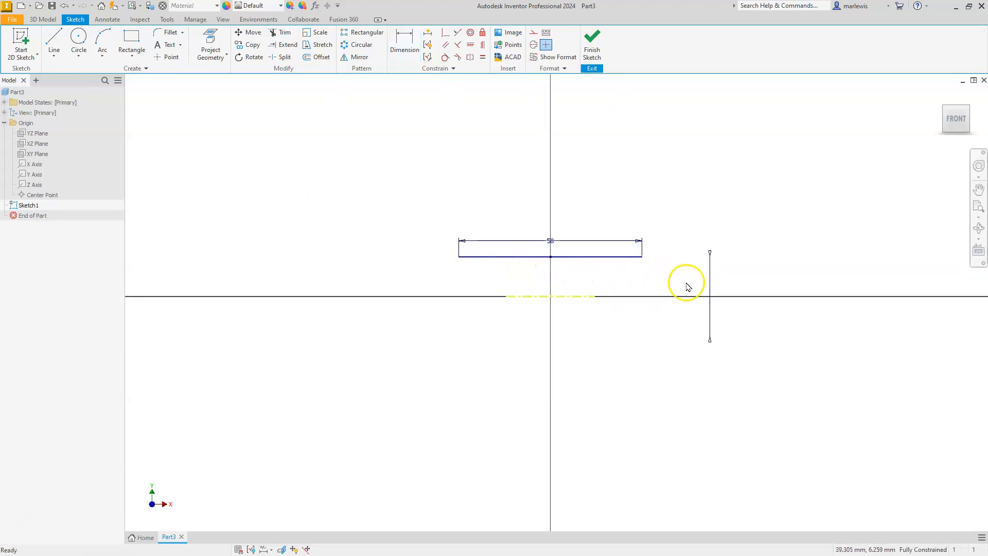
# Check the value of the diameter dimension between the 58 mm line and the centerline.
pyautogui.moveTo(709, 307); pyautogui.dragTo(657, 338)
pyautogui.click(709, 338)
pyautogui.doubleClick(709, 281)
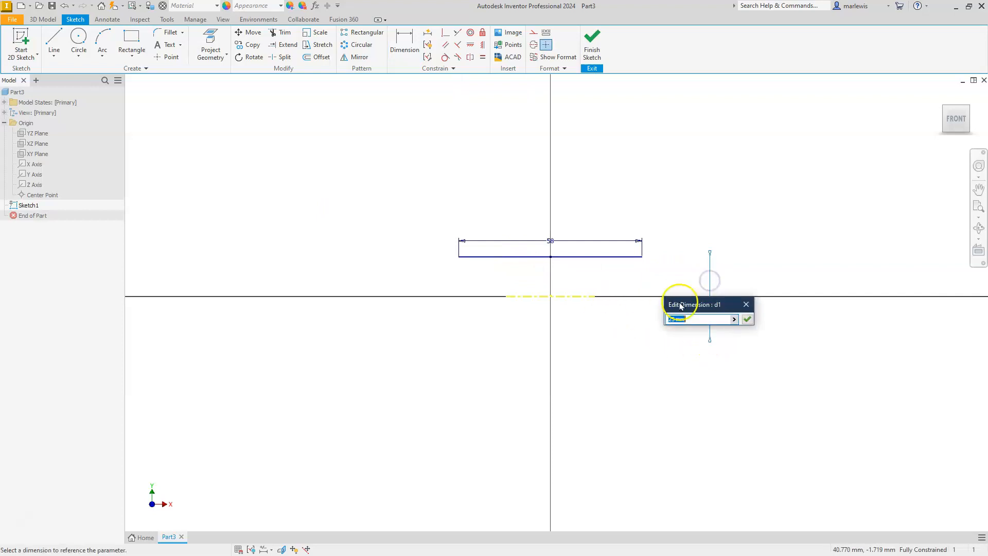
pyautogui.press('Escape')
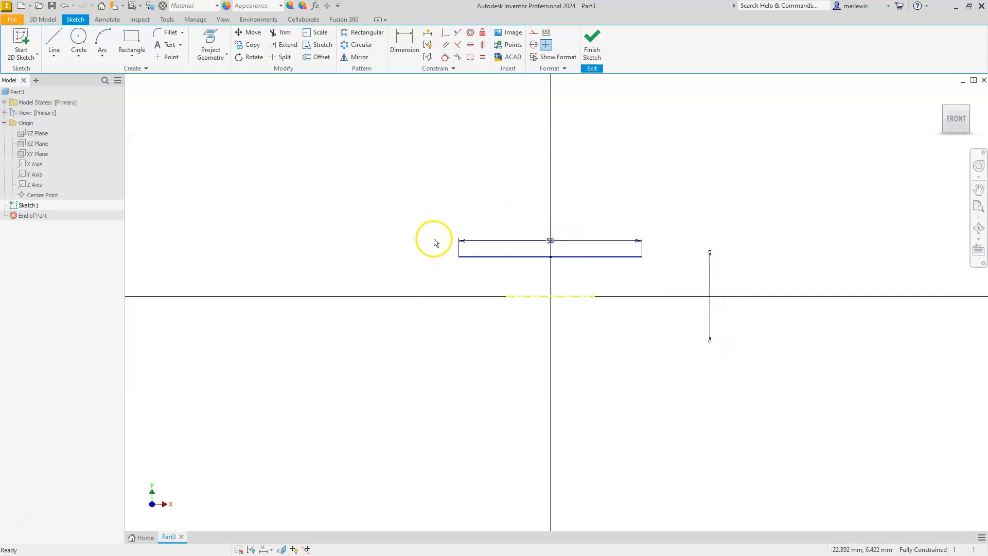
# Draw a 45 mm long horizontal line well above the 58 mm line.
pyautogui.scroll(-3, 414, 263)
pyautogui.moveTo(413, 249); pyautogui.dragTo(427, 312, button='middle')
pyautogui.scroll(3, 415, 291)
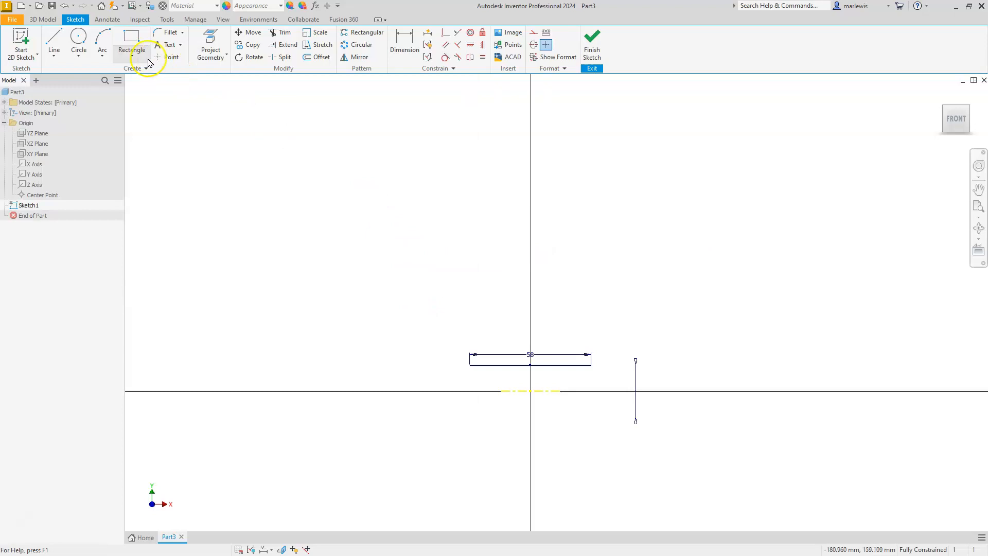
pyautogui.click(54, 41)
pyautogui.click(376, 211)
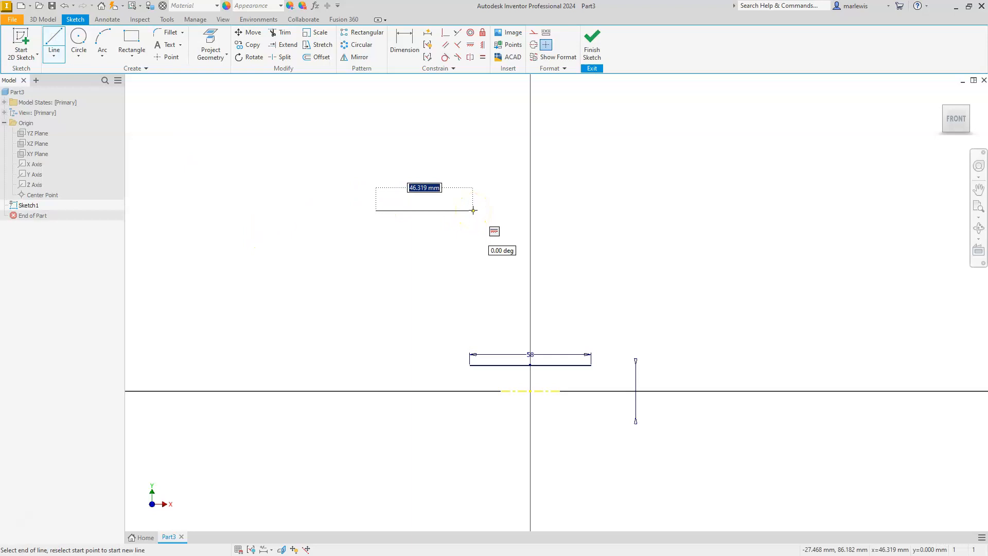
pyautogui.press('Return')
pyautogui.press('Escape')
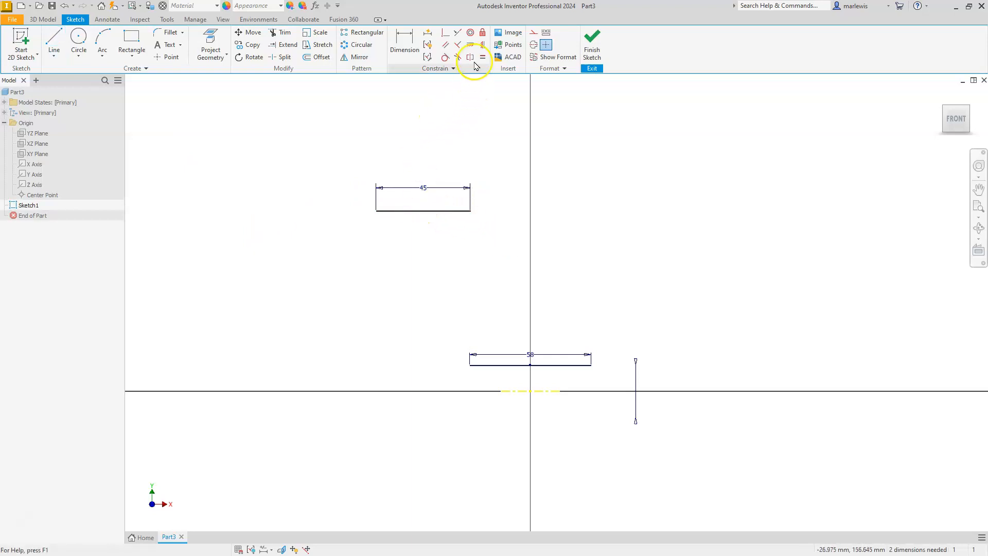
# Align the midpoint of the 45 mm line with the midpoint of the 58 mm line using a Vertical Constraint.
pyautogui.click(482, 44)
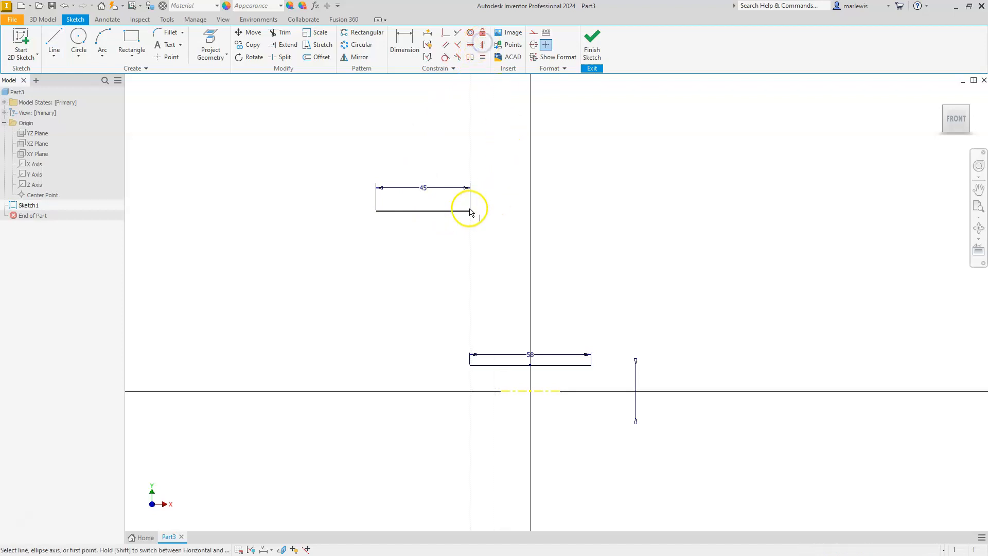
pyautogui.click(422, 211)
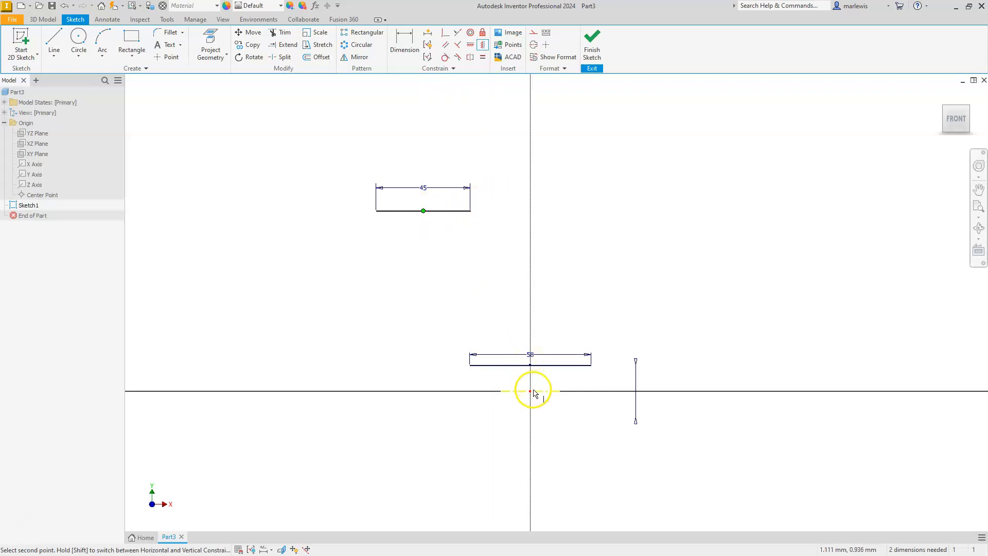
pyautogui.click(529, 365)
pyautogui.press('Escape')
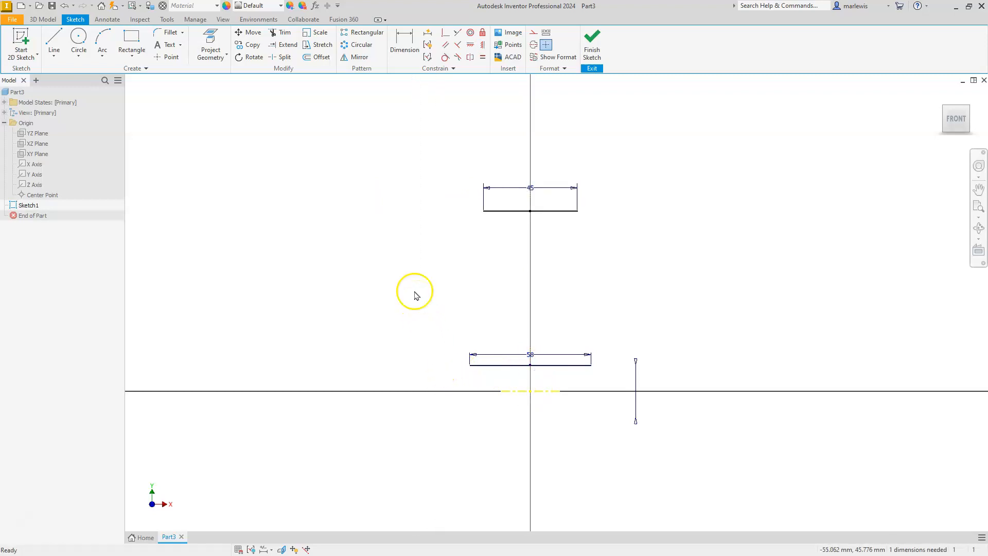
# Add a 100 mm diameter dimension between the centerline and the 45 mm line.
pyautogui.click(402, 39)
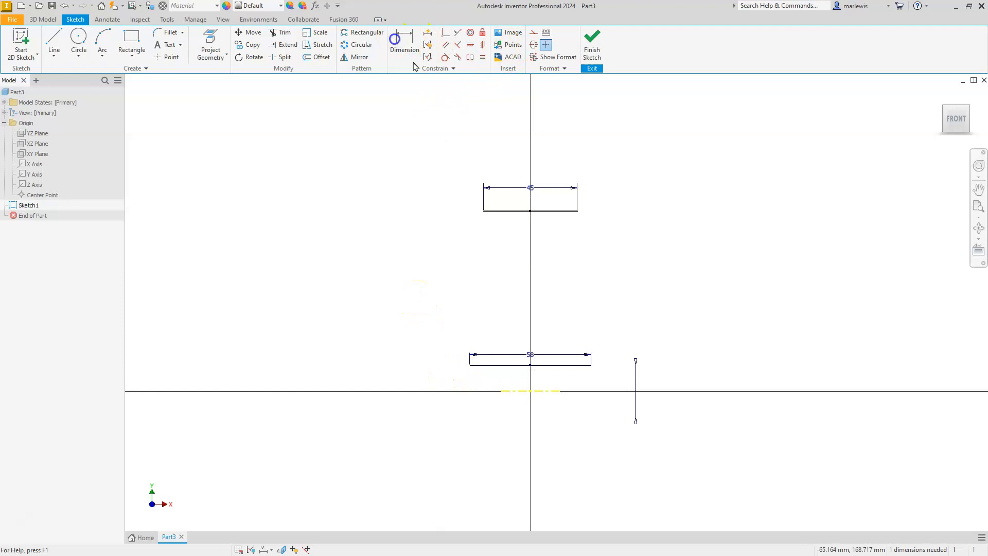
pyautogui.click(509, 392)
pyautogui.click(511, 212)
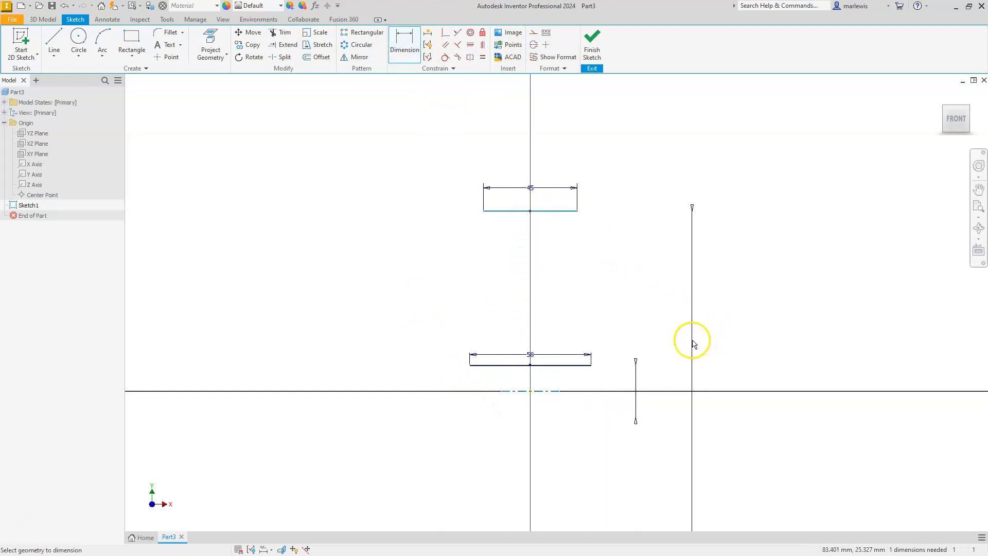
pyautogui.click(687, 342)
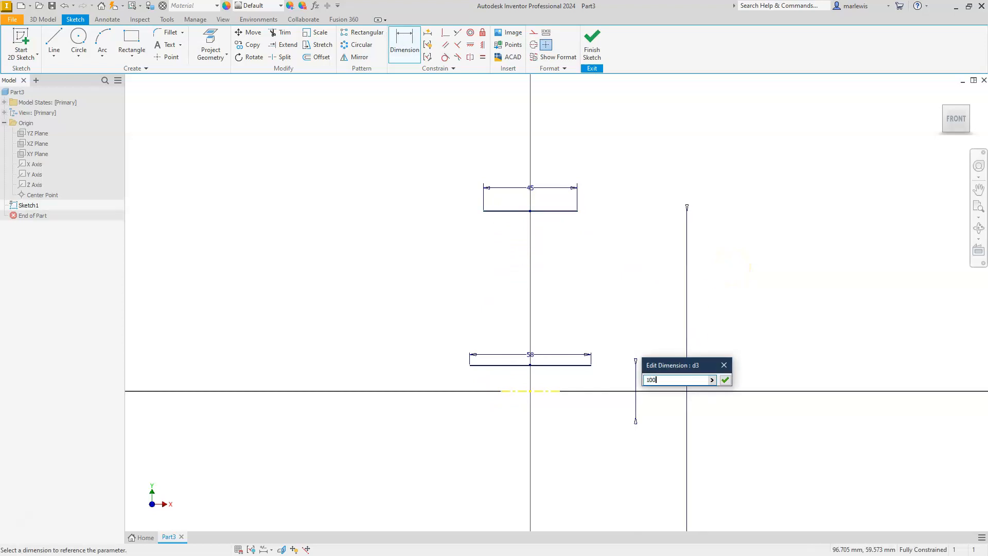
pyautogui.write('100')
pyautogui.press('Return')
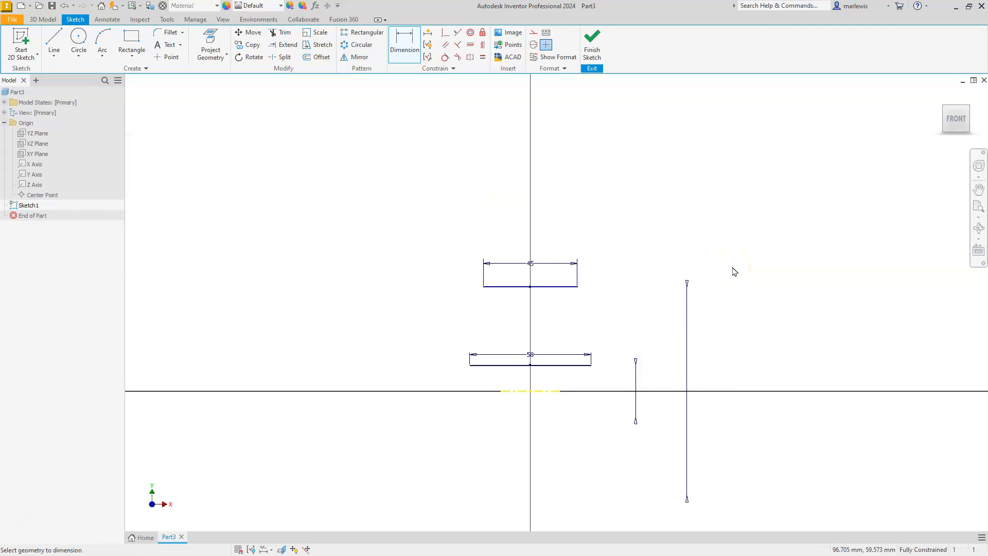
pyautogui.press('Escape')
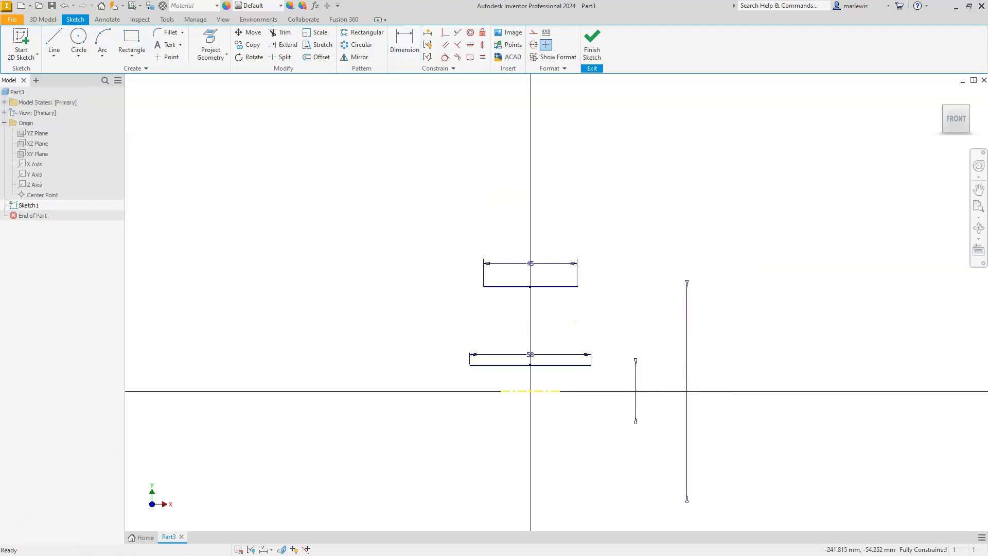
# Switch to the PDF drawing and highlight the roller's 58, 45, Ø100 and Ø25 dimensions, removing the stray highlight on Ø87.
pyautogui.hotkey('alt', 'Tab')
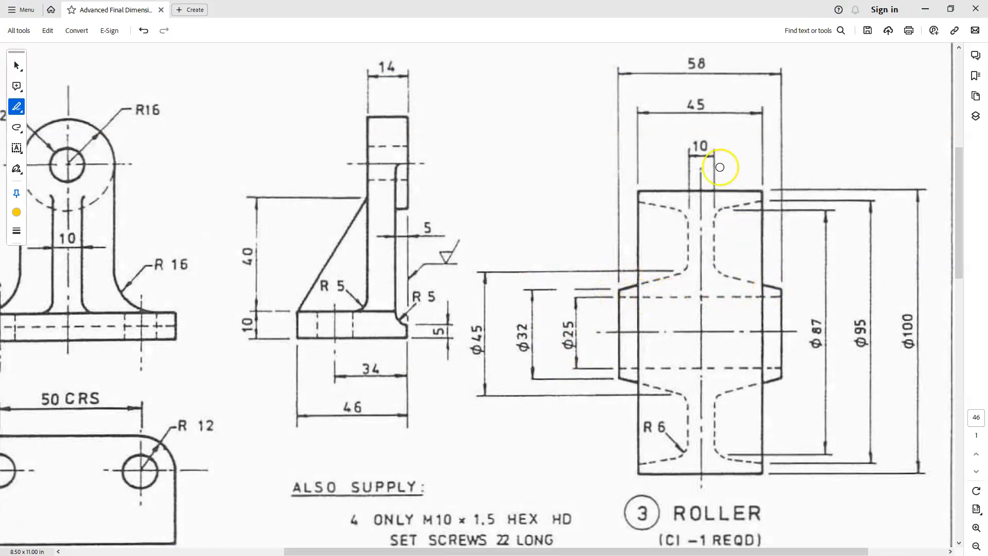
pyautogui.moveTo(686, 61); pyautogui.dragTo(710, 61)
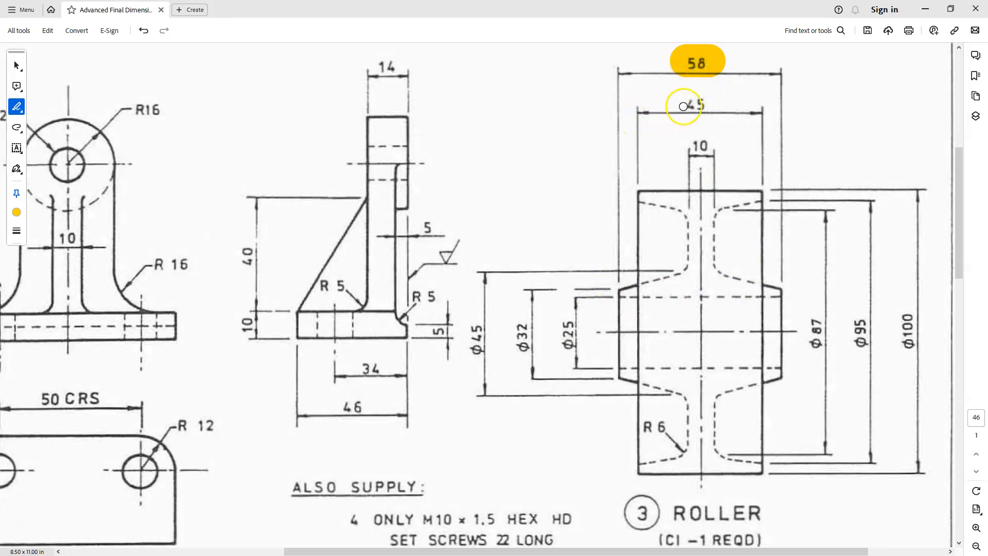
pyautogui.moveTo(683, 106); pyautogui.dragTo(711, 105)
pyautogui.moveTo(813, 323); pyautogui.dragTo(813, 356)
pyautogui.moveTo(908, 309); pyautogui.dragTo(910, 356)
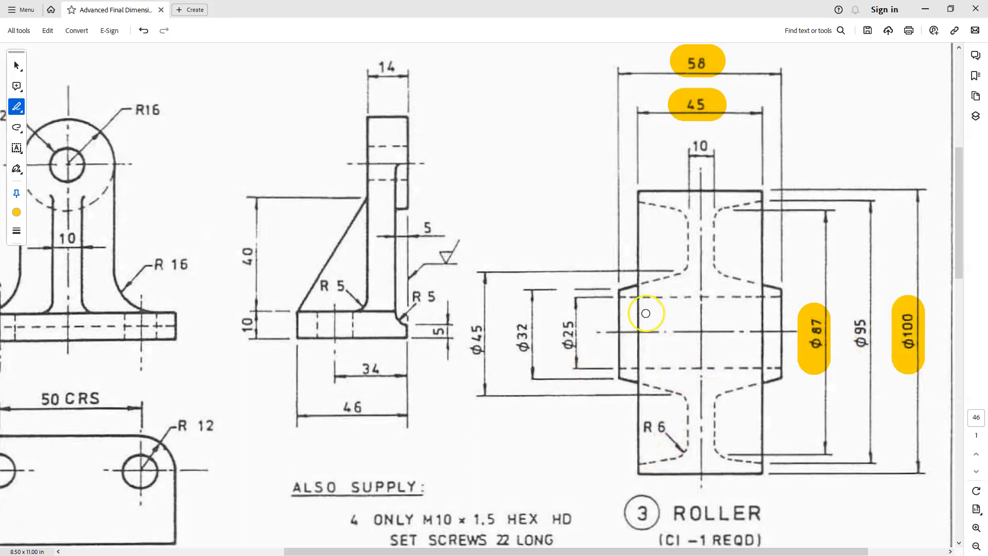
pyautogui.click(815, 337)
pyautogui.press('Delete')
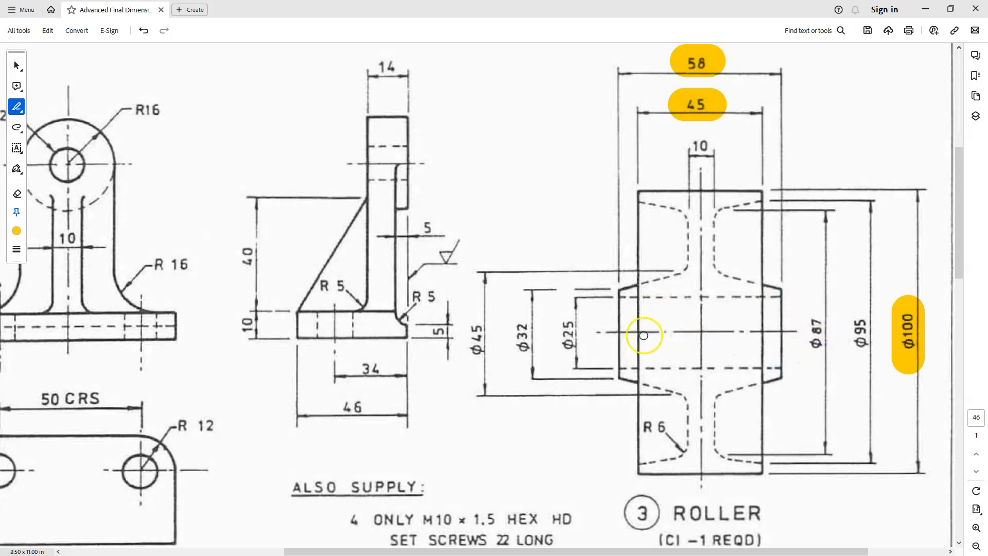
pyautogui.moveTo(572, 309); pyautogui.dragTo(566, 357)
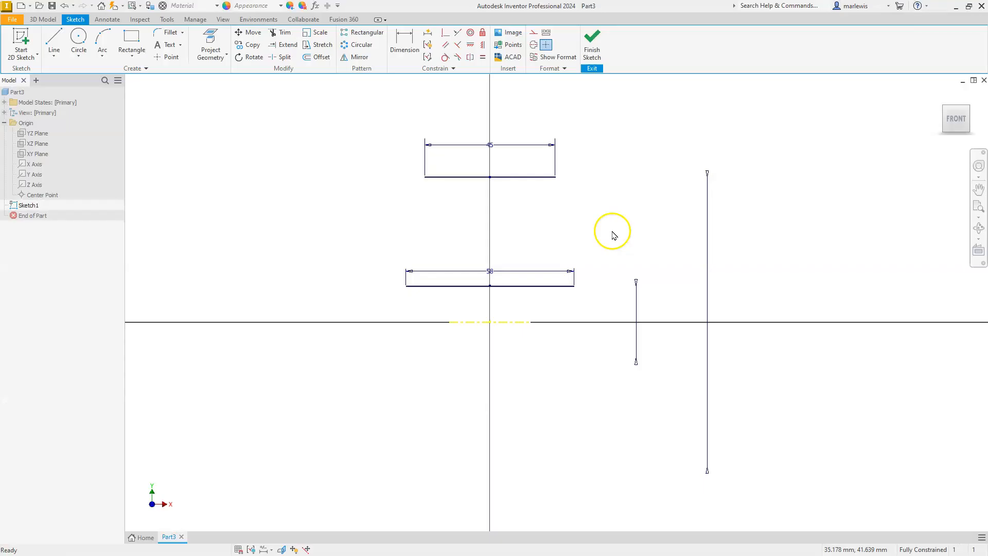
# Back in Inventor, draw the right profile from the 45 mm line: about 6 mm down, sloping inward, about 14 mm down, sloping out to the 58 mm line.
pyautogui.click(591, 201)
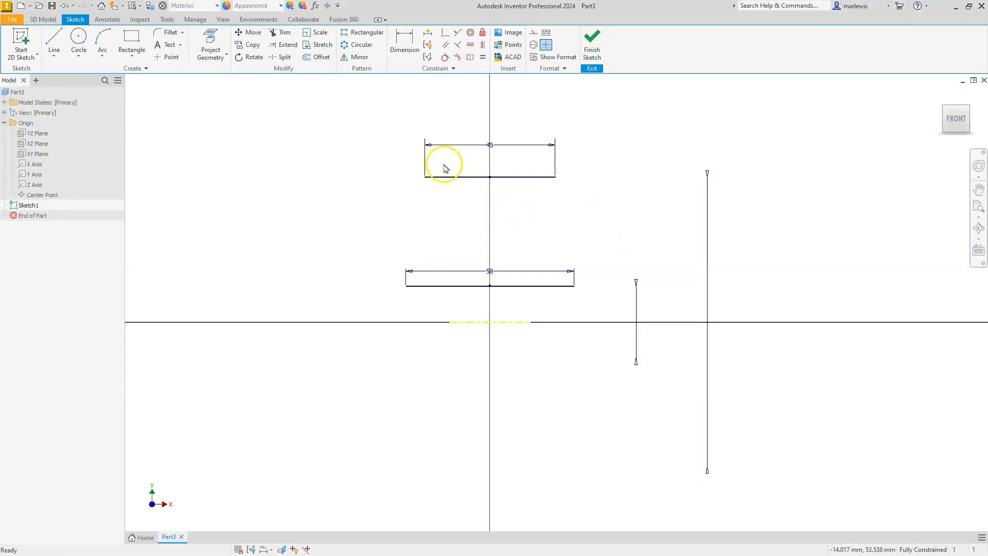
pyautogui.scroll(-2, 445, 168)
pyautogui.scroll(5, 444, 168)
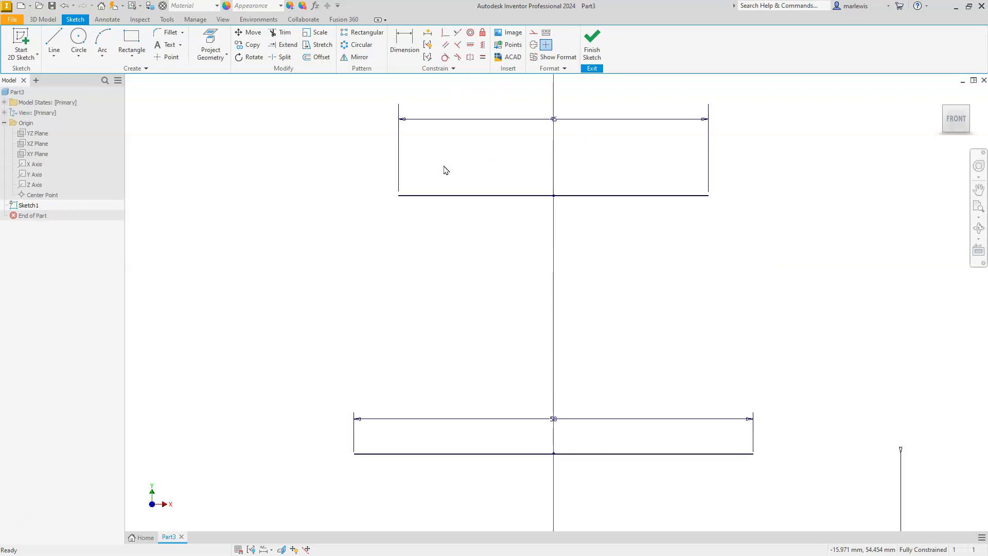
pyautogui.scroll(-2, 445, 177)
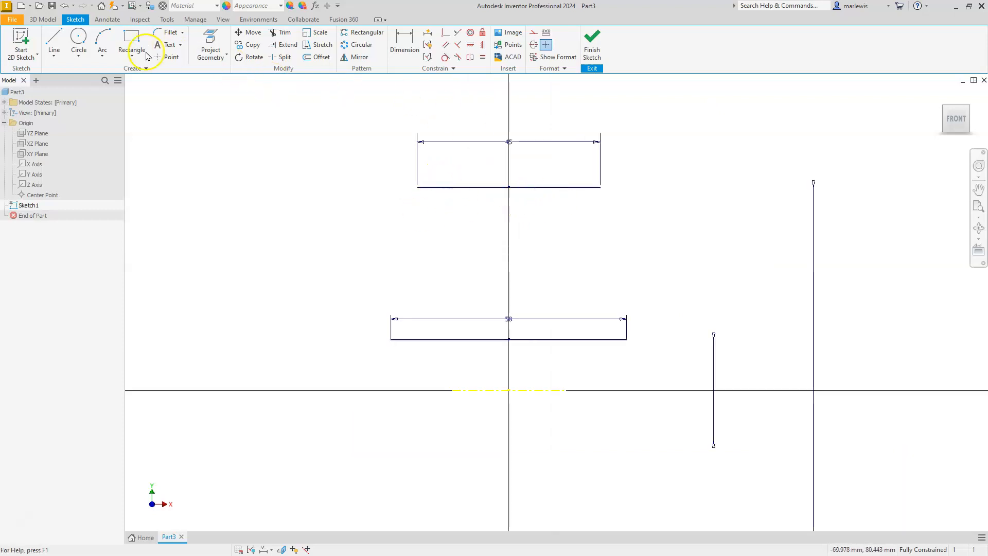
pyautogui.click(54, 38)
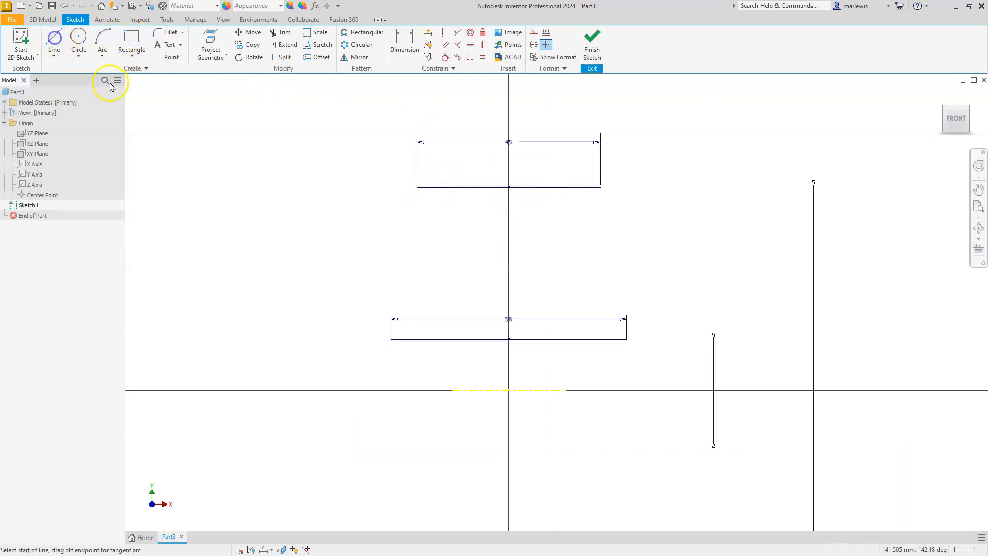
pyautogui.click(600, 187)
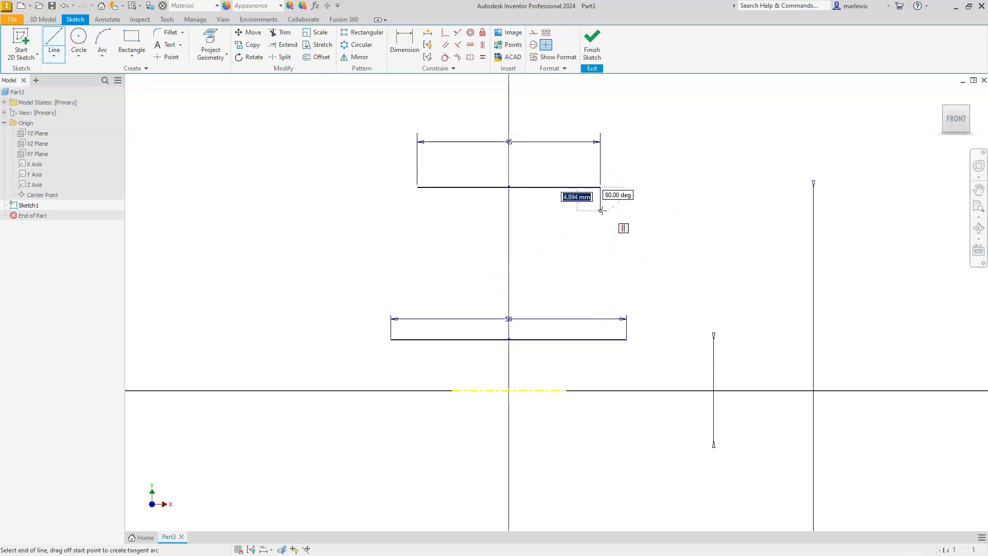
pyautogui.click(601, 211)
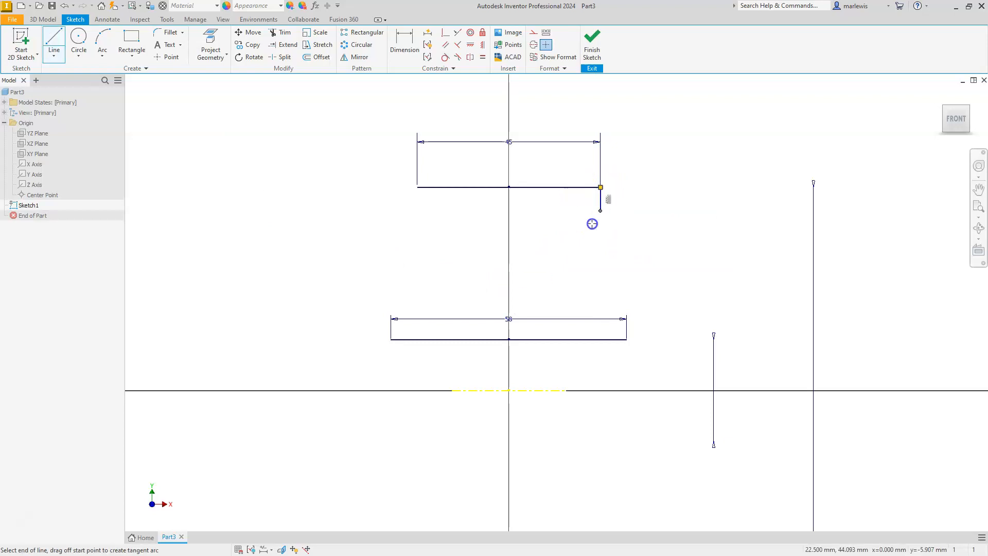
pyautogui.click(544, 240)
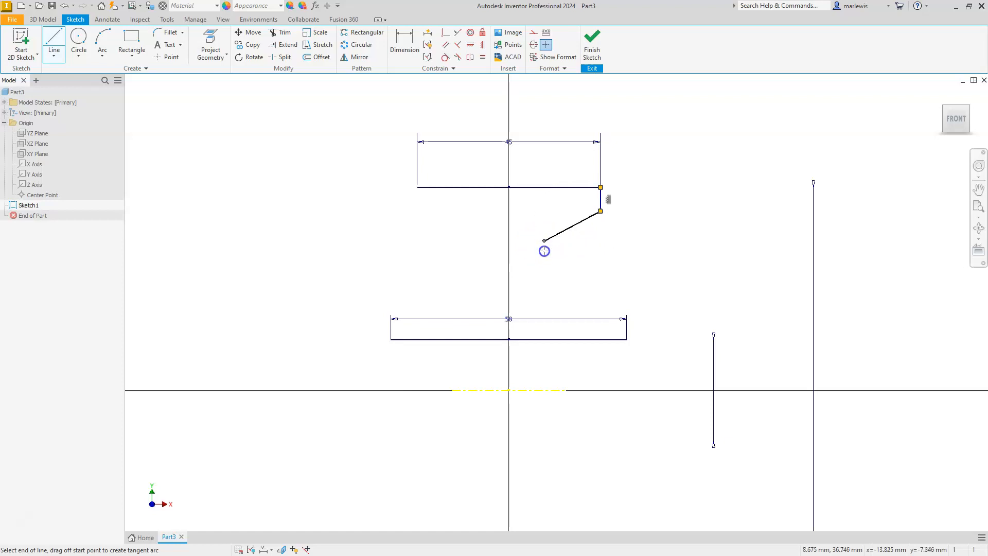
pyautogui.click(543, 296)
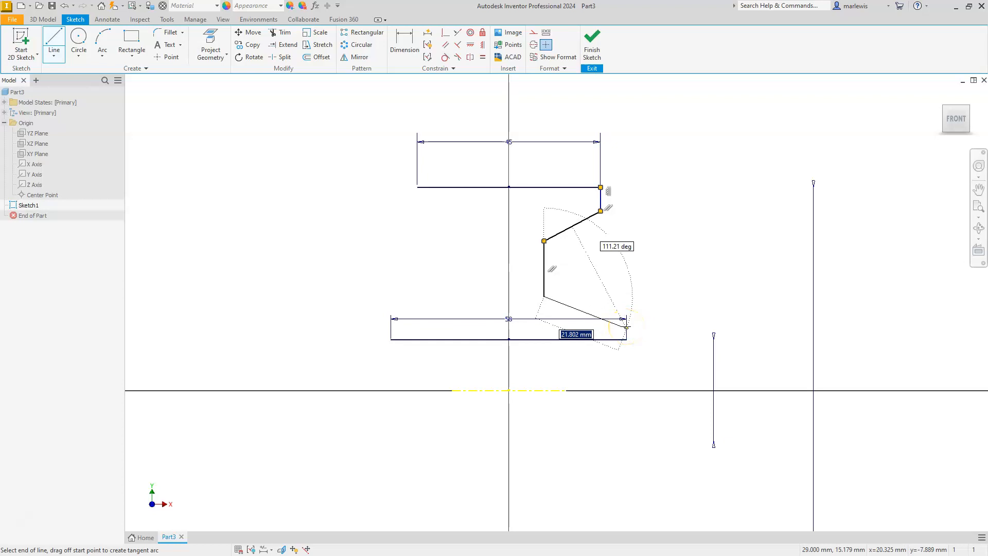
pyautogui.click(626, 327)
pyautogui.click(626, 339)
pyautogui.press('Escape')
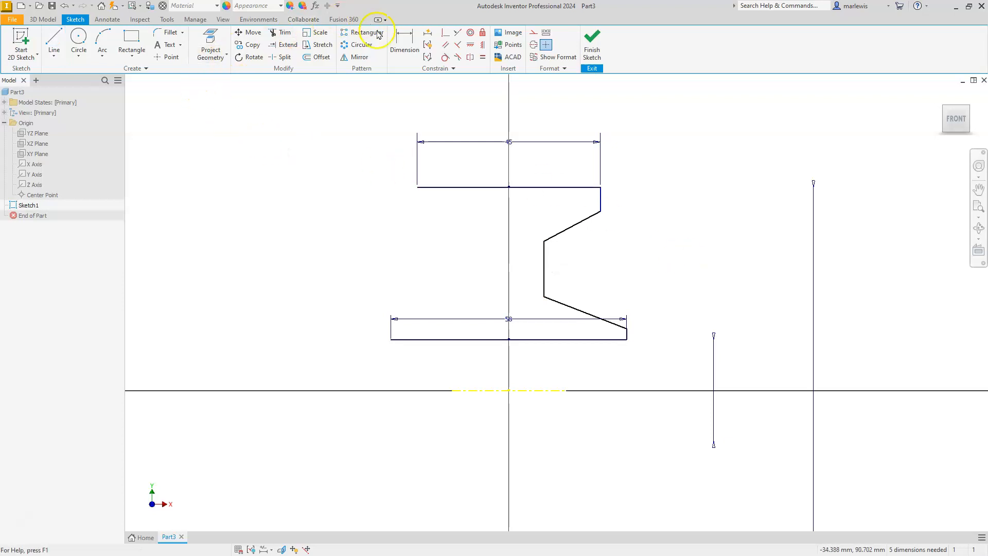
# Draw the matching left profile lines between the left ends of the 45 mm and 58 mm lines, and move the 58 mm dimension below its line.
pyautogui.click(54, 41)
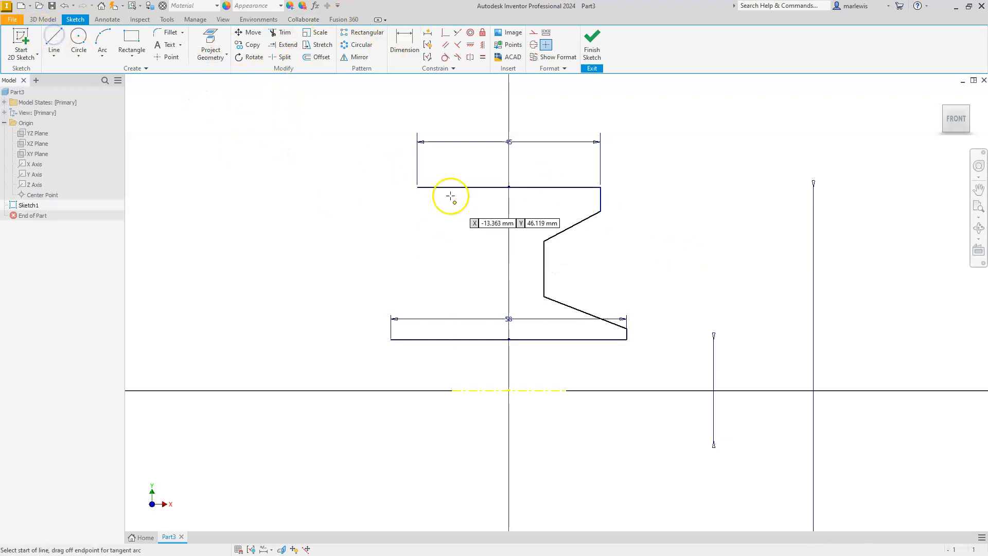
pyautogui.click(417, 187)
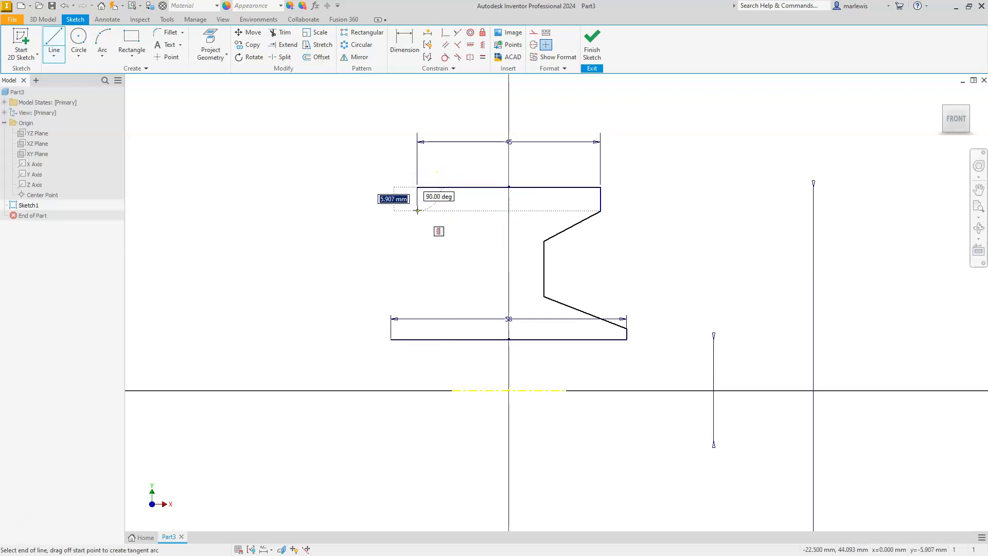
pyautogui.click(418, 210)
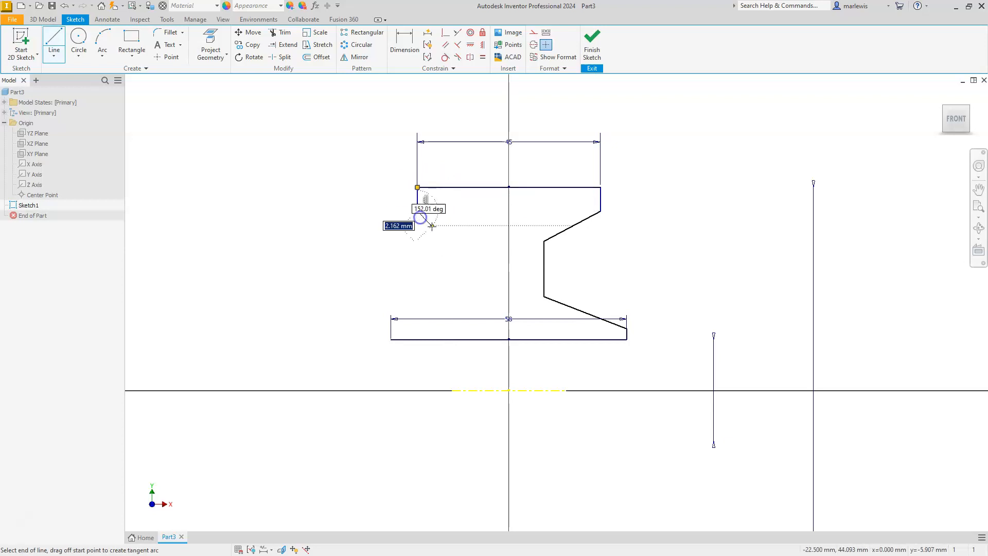
pyautogui.click(472, 240)
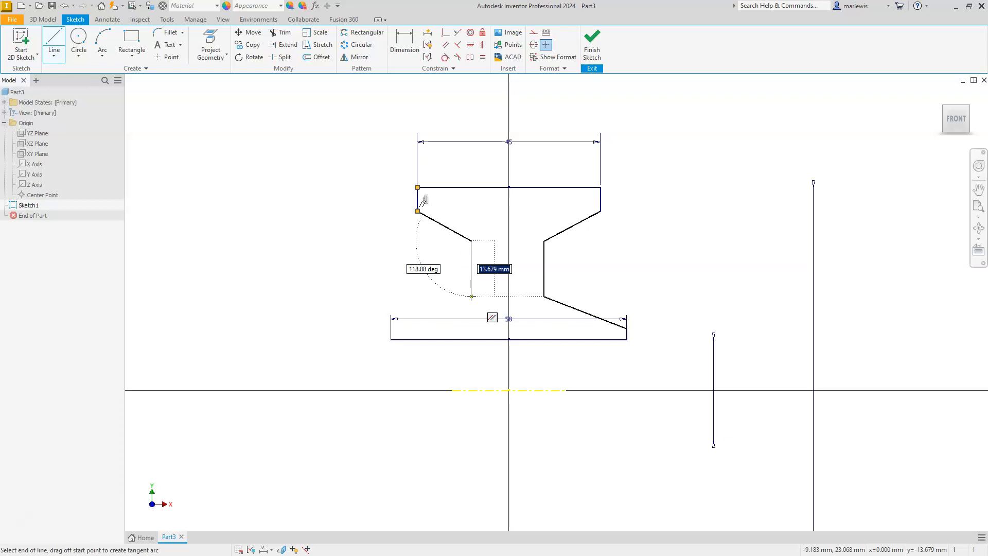
pyautogui.click(471, 296)
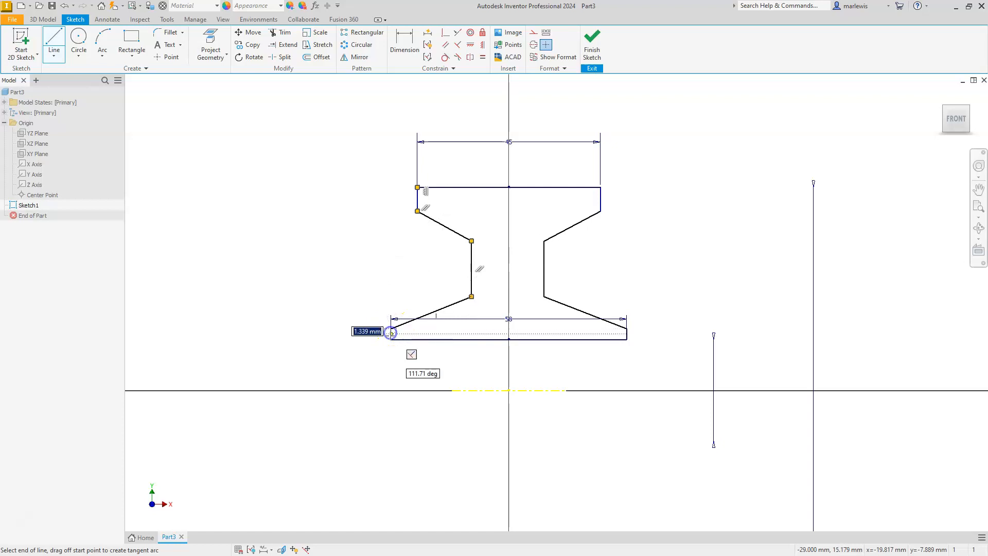
pyautogui.click(392, 328)
pyautogui.press('Escape')
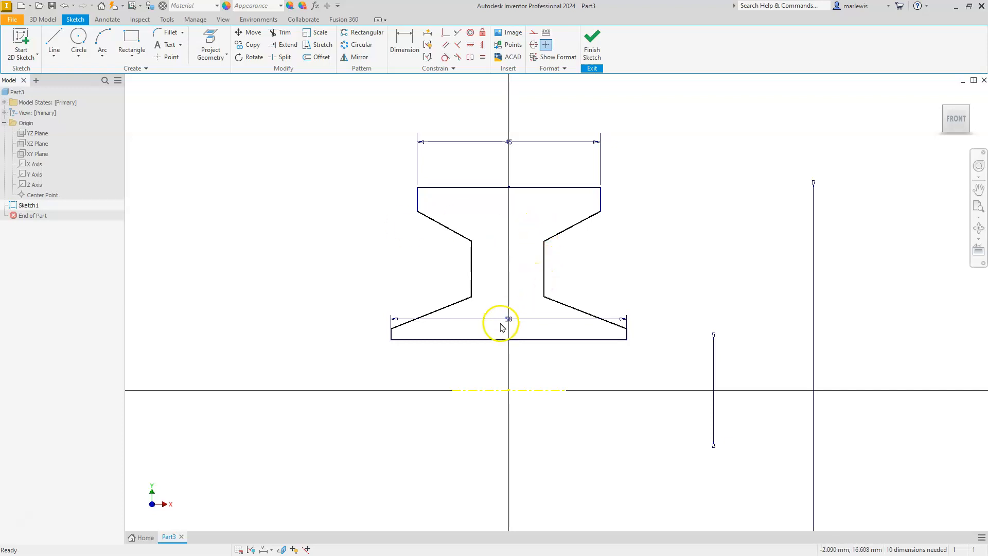
pyautogui.moveTo(508, 322); pyautogui.dragTo(507, 359)
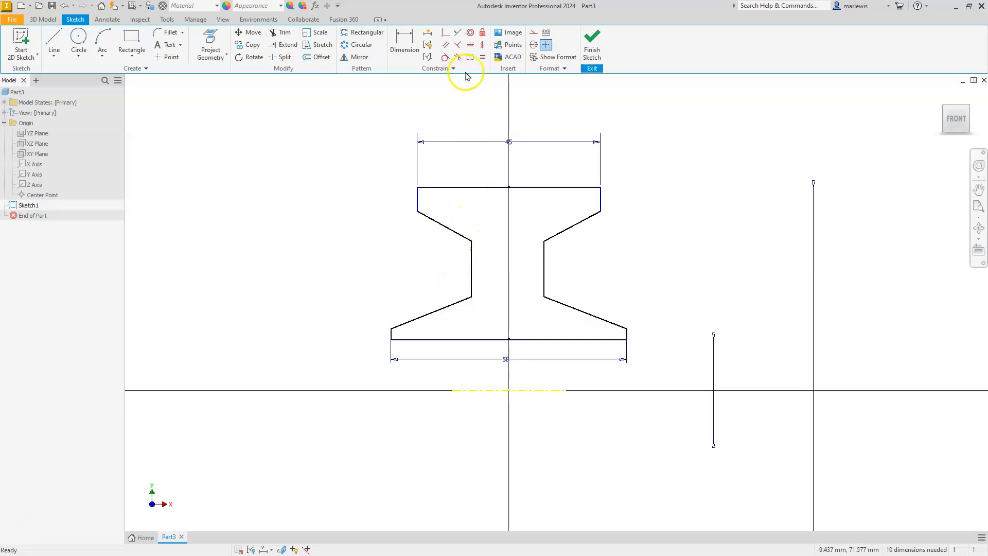
# Align the four pairs of opposite profile vertices, from the rim corners down to the hub corners, with Horizontal Constraints.
pyautogui.click(471, 45)
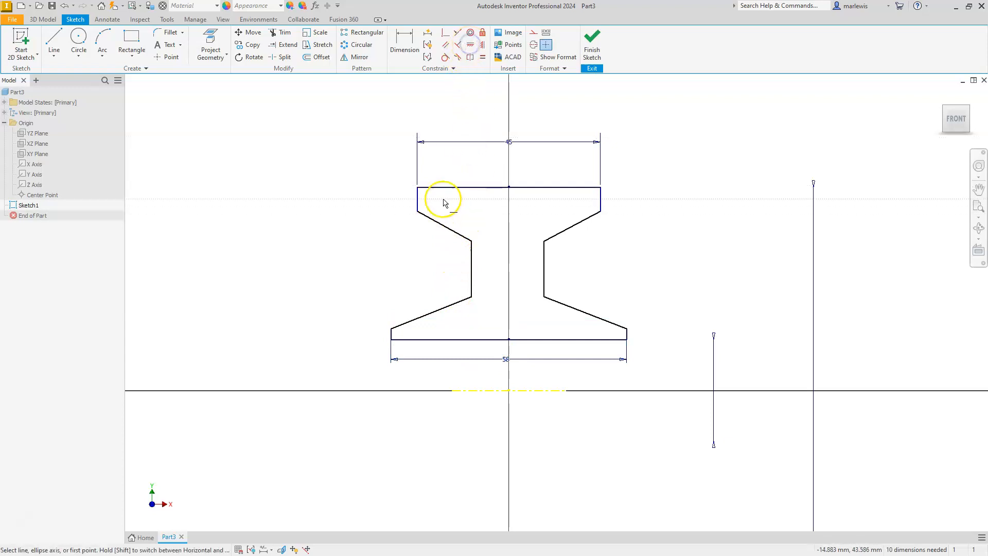
pyautogui.click(418, 212)
pyautogui.click(600, 211)
pyautogui.click(545, 241)
pyautogui.click(471, 241)
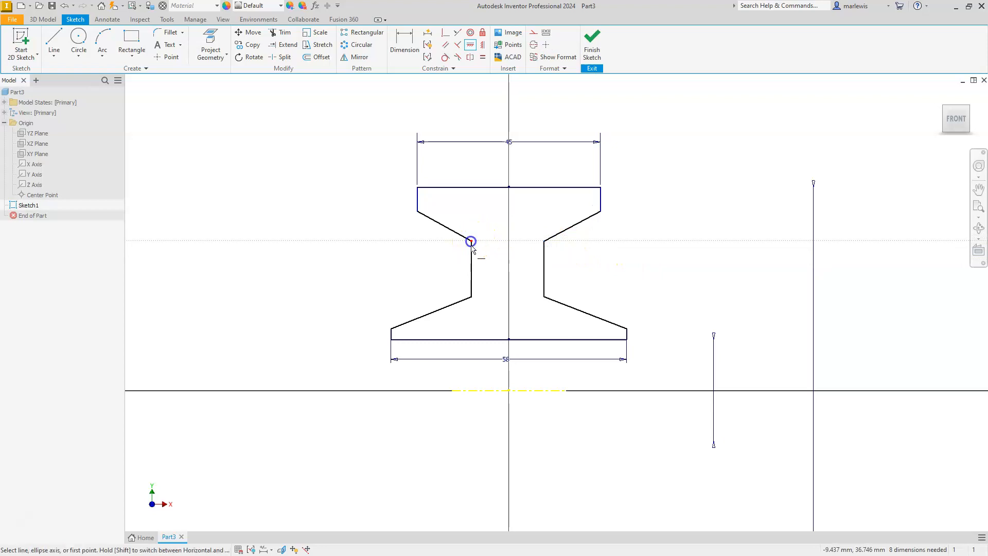
pyautogui.click(471, 298)
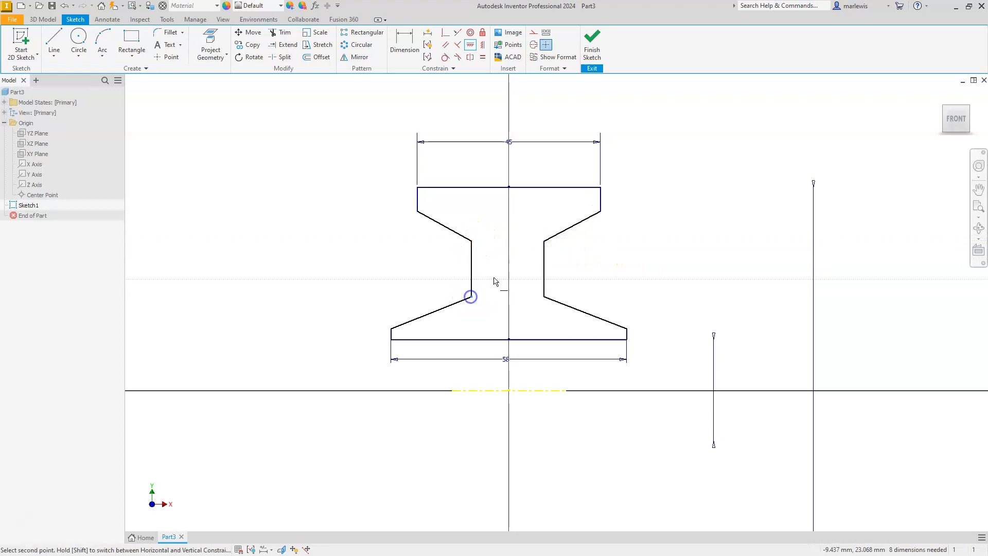
pyautogui.click(544, 297)
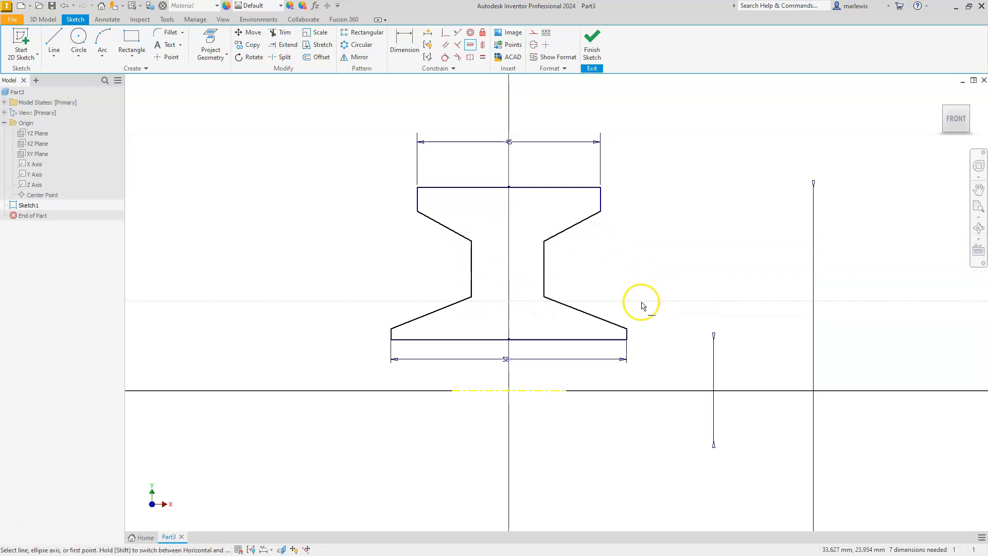
pyautogui.click(626, 329)
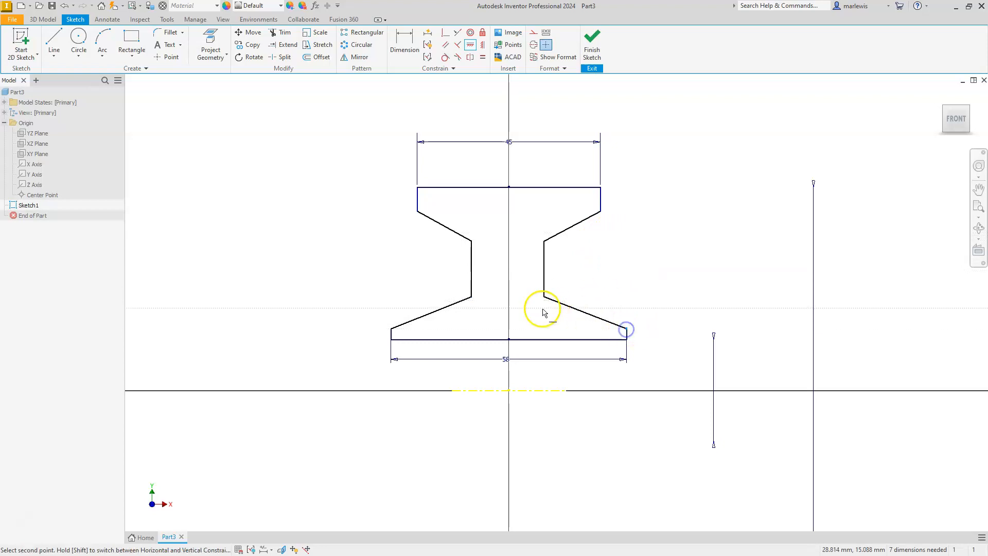
pyautogui.click(392, 328)
pyautogui.press('Escape')
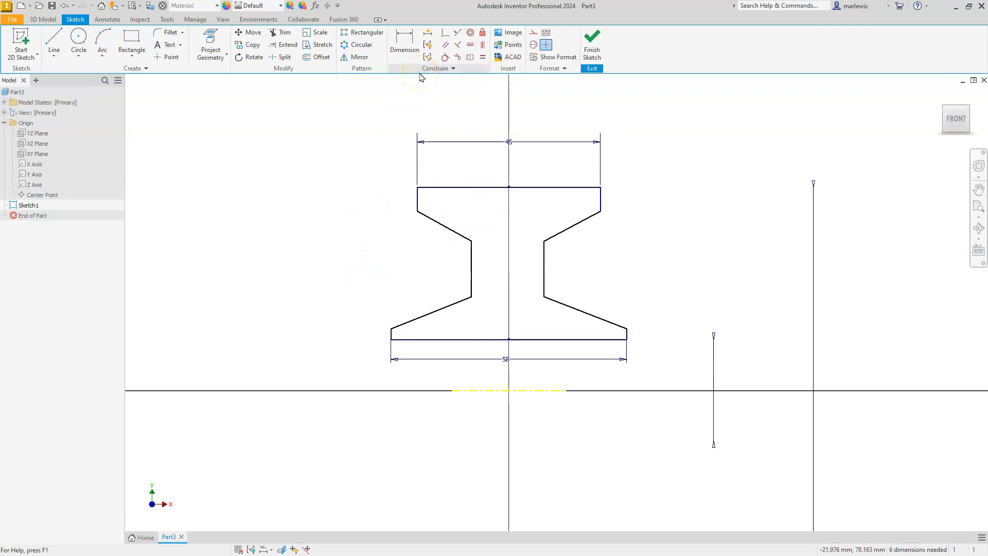
# Dimension the rim's lower right corner about the centerline as a 95 mm diameter.
pyautogui.click(398, 42)
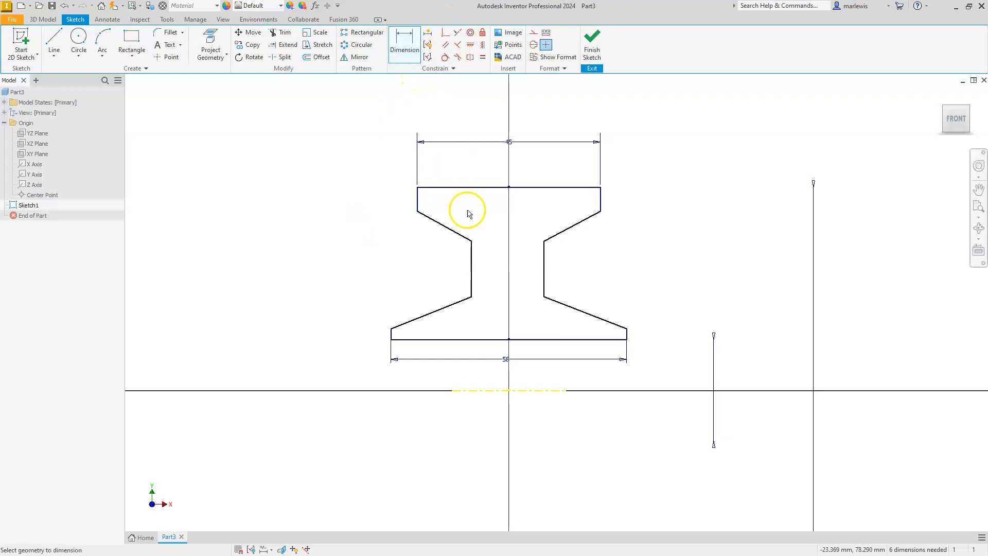
pyautogui.click(530, 390)
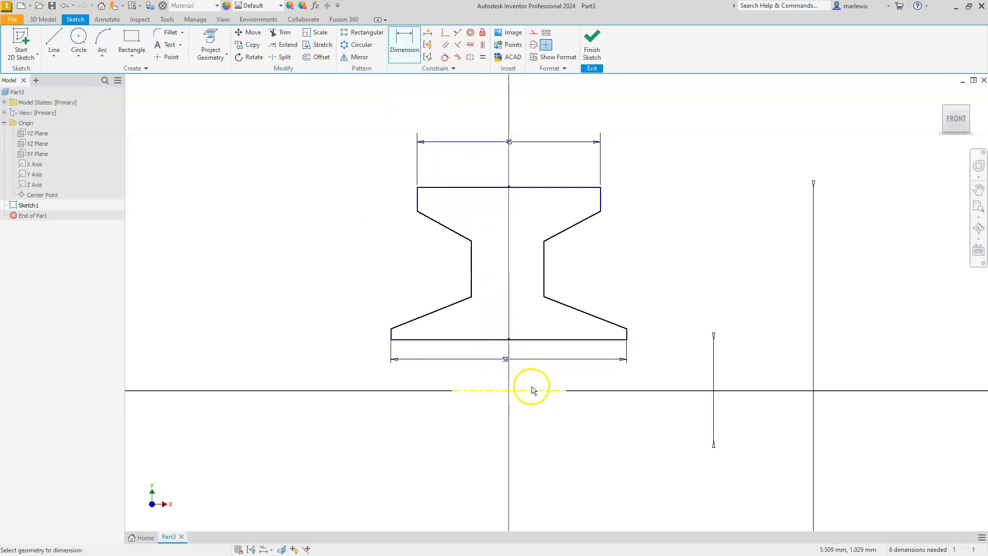
pyautogui.click(600, 211)
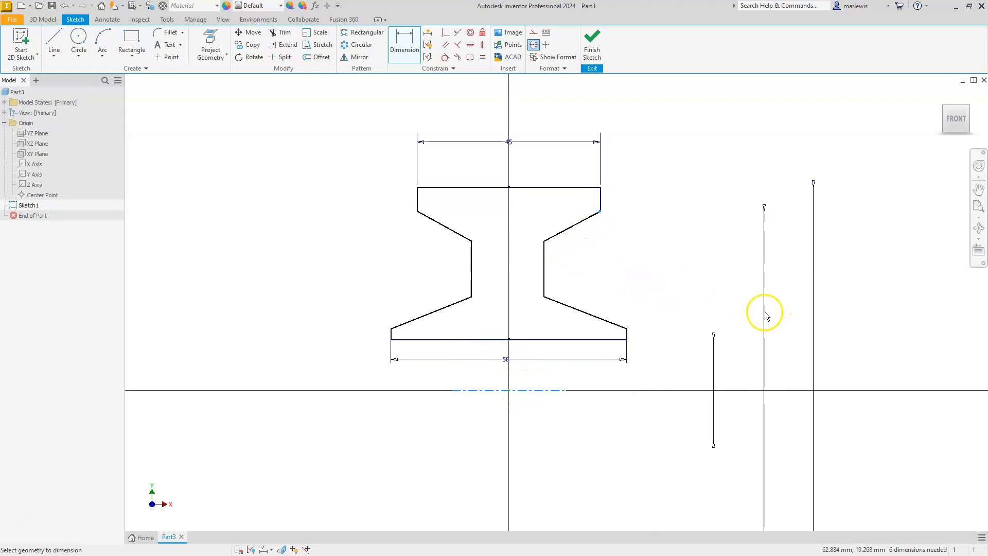
pyautogui.click(764, 312)
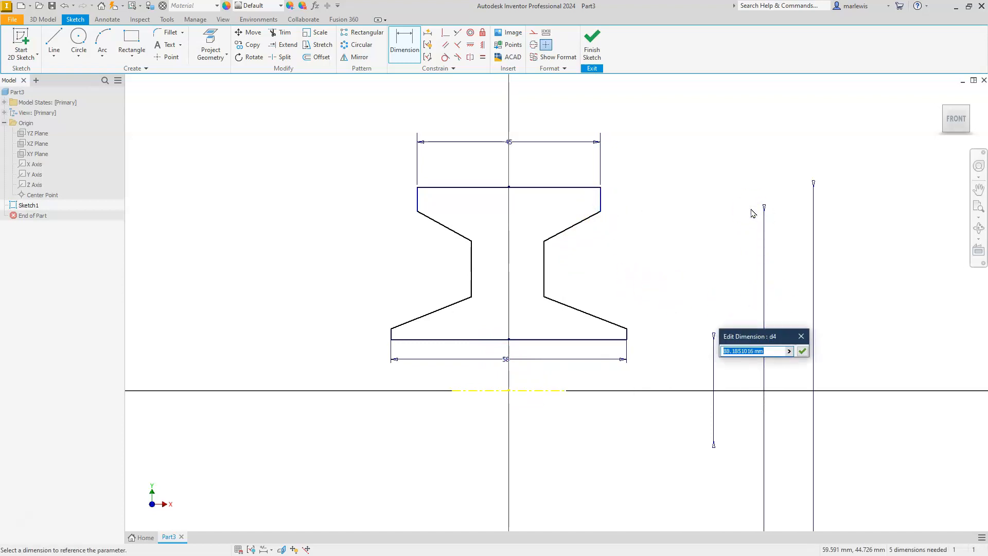
pyautogui.press('Return')
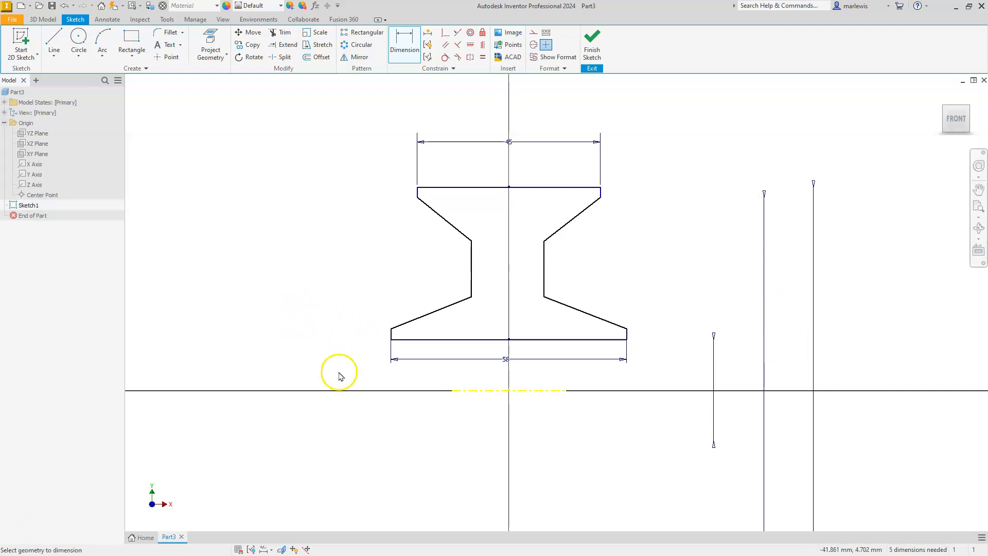
# Dimension the web's upper right vertex about the centerline as an 87 mm diameter.
pyautogui.click(417, 340)
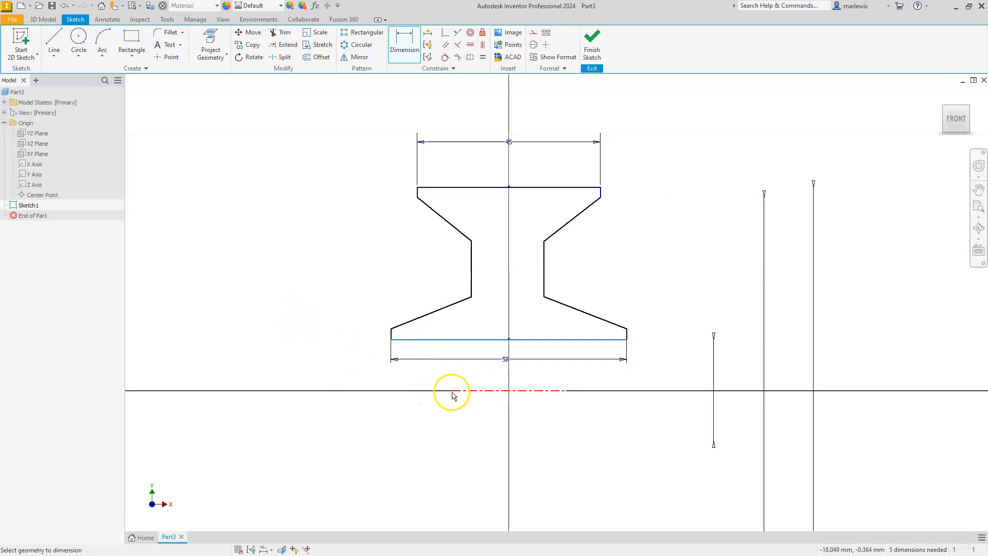
pyautogui.press('Escape')
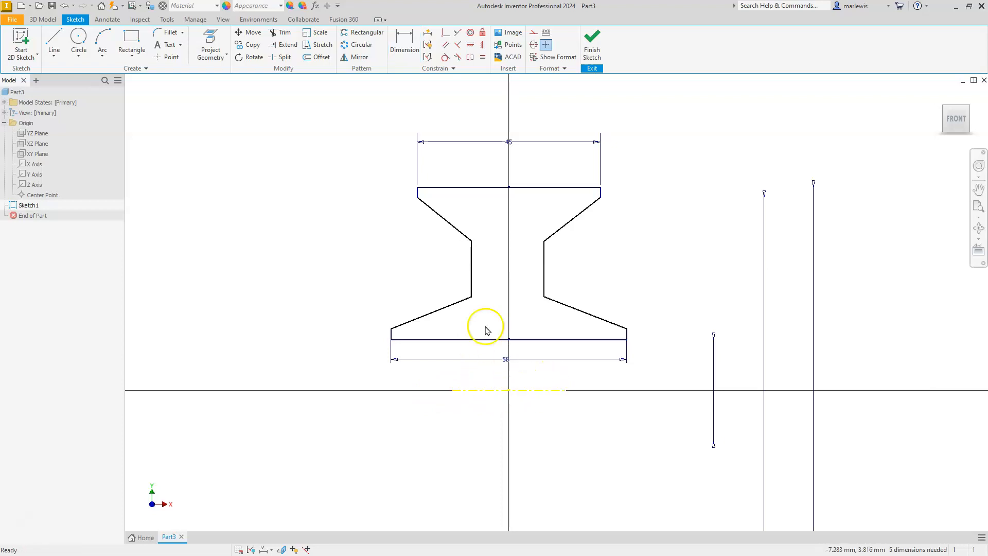
pyautogui.click(404, 41)
pyautogui.click(548, 393)
pyautogui.click(546, 241)
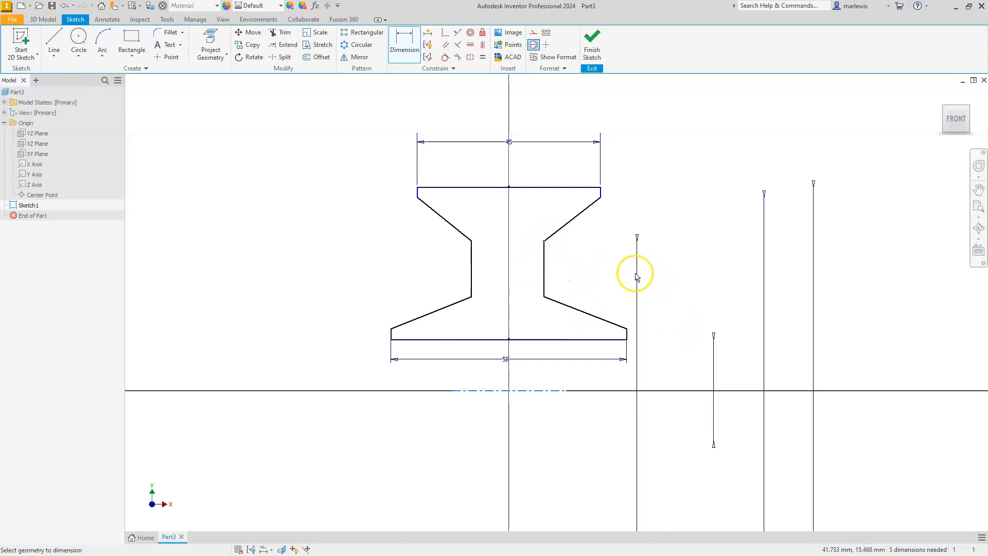
pyautogui.click(670, 291)
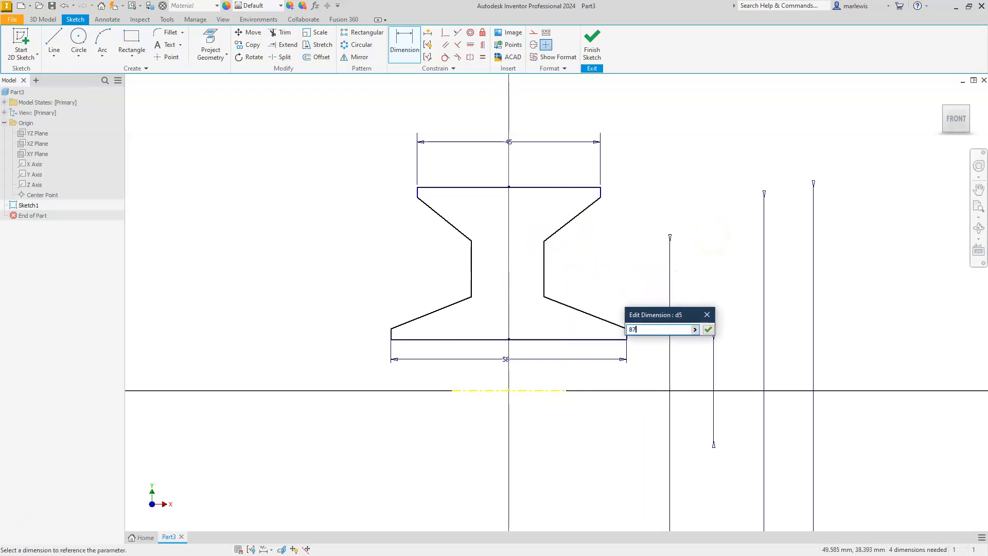
pyautogui.press('Return')
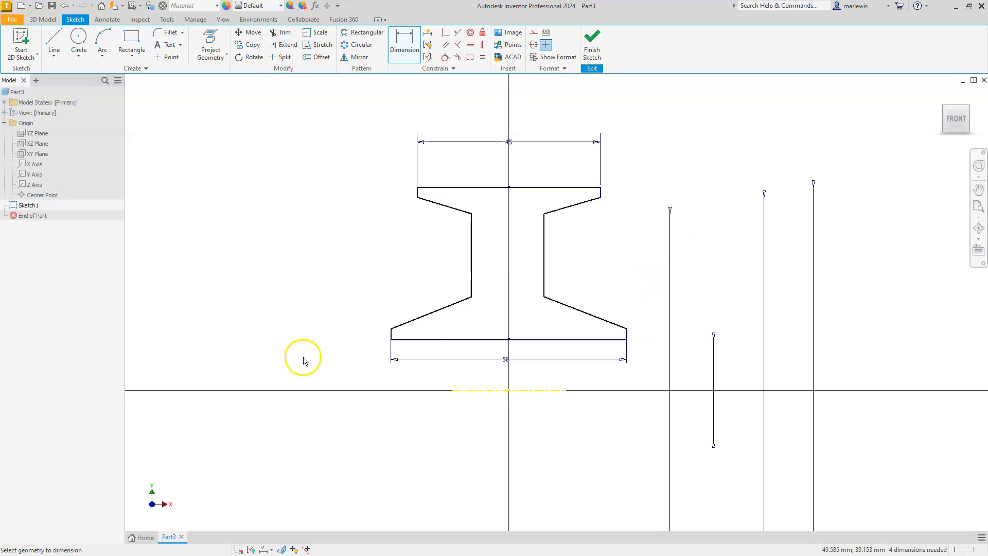
pyautogui.click(460, 391)
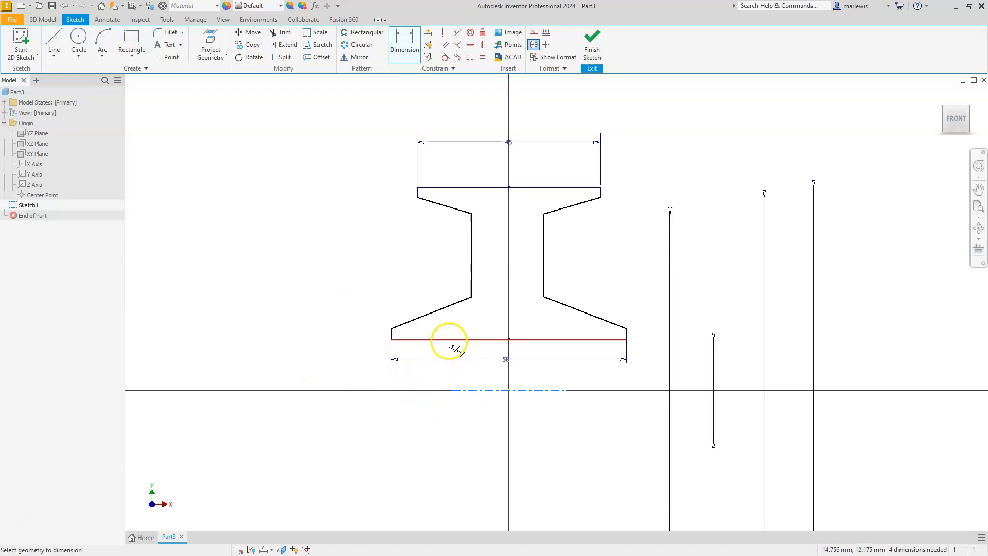
pyautogui.click(449, 341)
pyautogui.press('Escape')
# Dimension the hub's upper left end corner about the centerline as a 32 mm diameter.
pyautogui.click(409, 44)
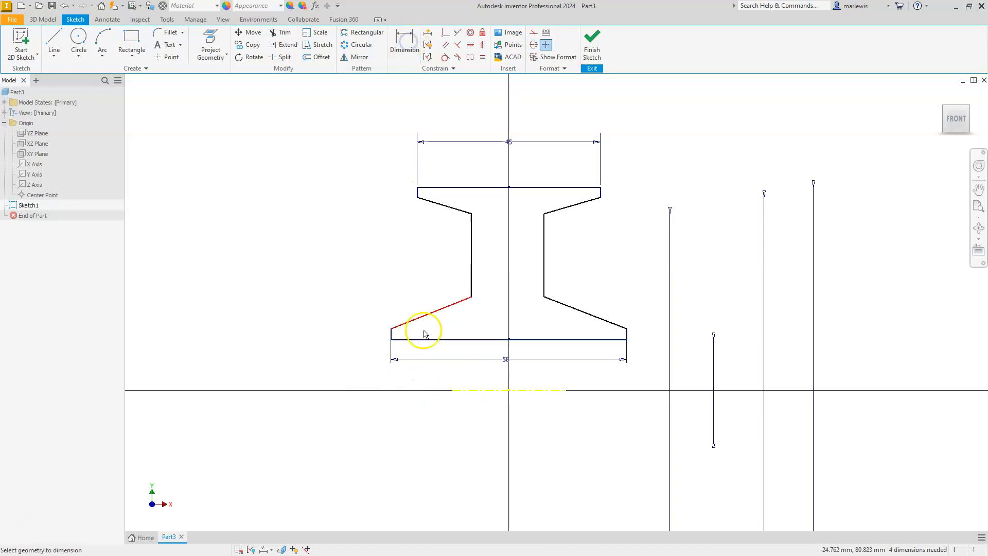
pyautogui.click(465, 390)
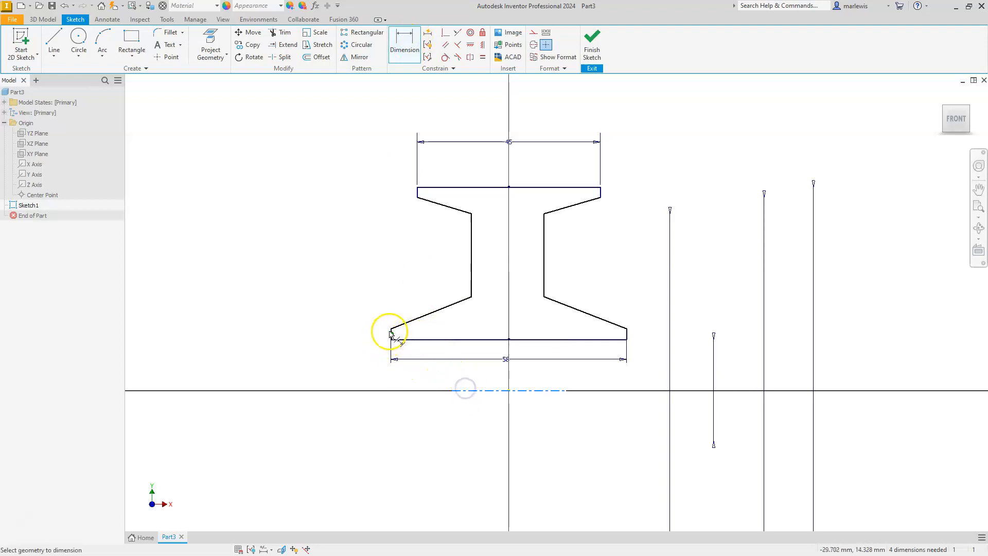
pyautogui.click(391, 328)
pyautogui.click(335, 370)
pyautogui.write('32')
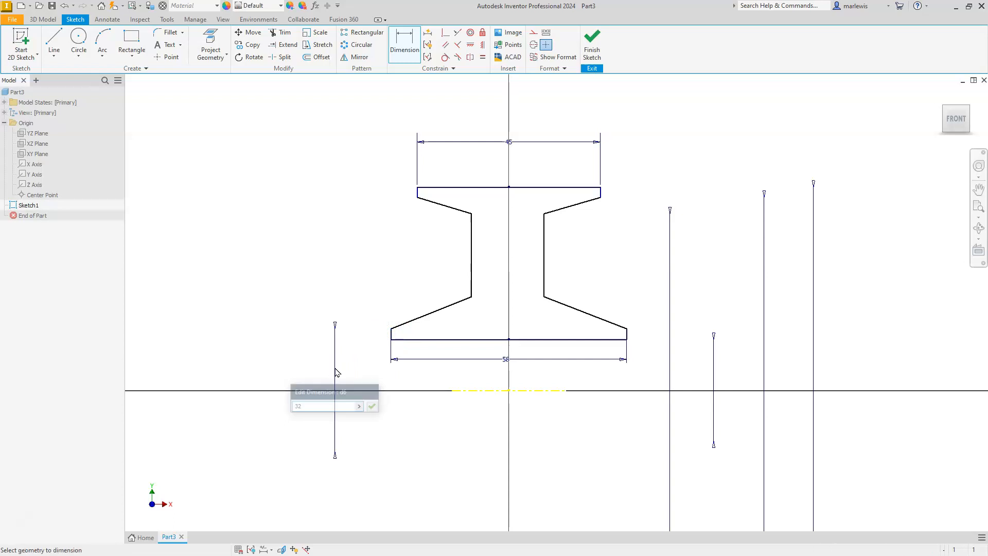
pyautogui.press('Return')
# Dimension the web's lower left vertex about the centerline as a 45 mm diameter.
pyautogui.click(461, 391)
pyautogui.click(426, 298)
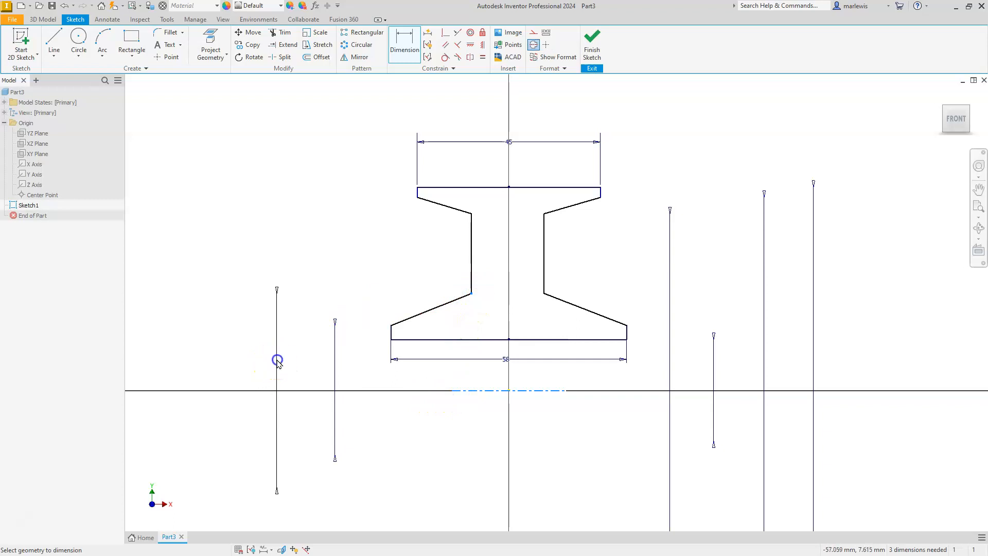
pyautogui.click(277, 361)
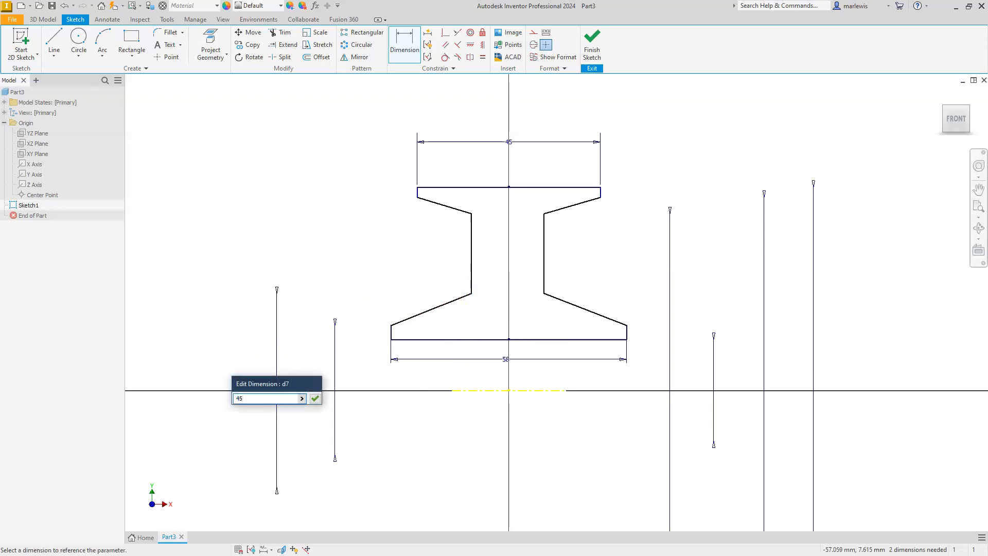
pyautogui.press('Return')
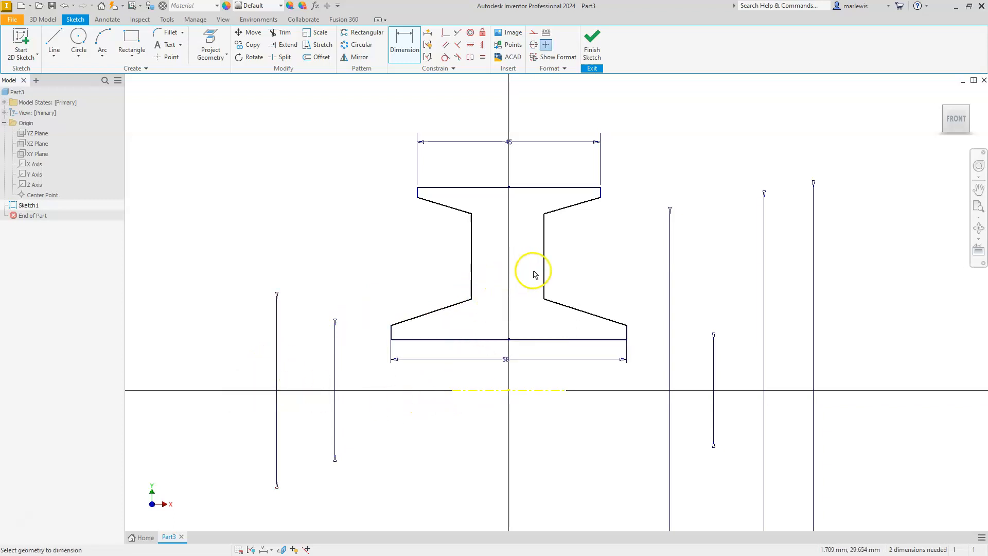
# Dimension the web thickness between its two vertical lines as 10 mm.
pyautogui.click(471, 273)
pyautogui.click(542, 279)
pyautogui.click(567, 265)
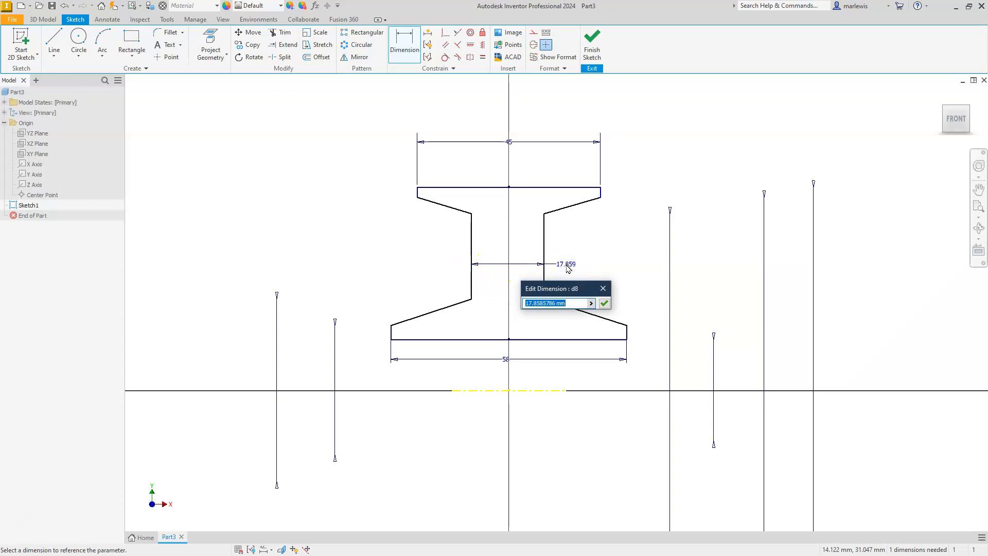
pyautogui.press('Return')
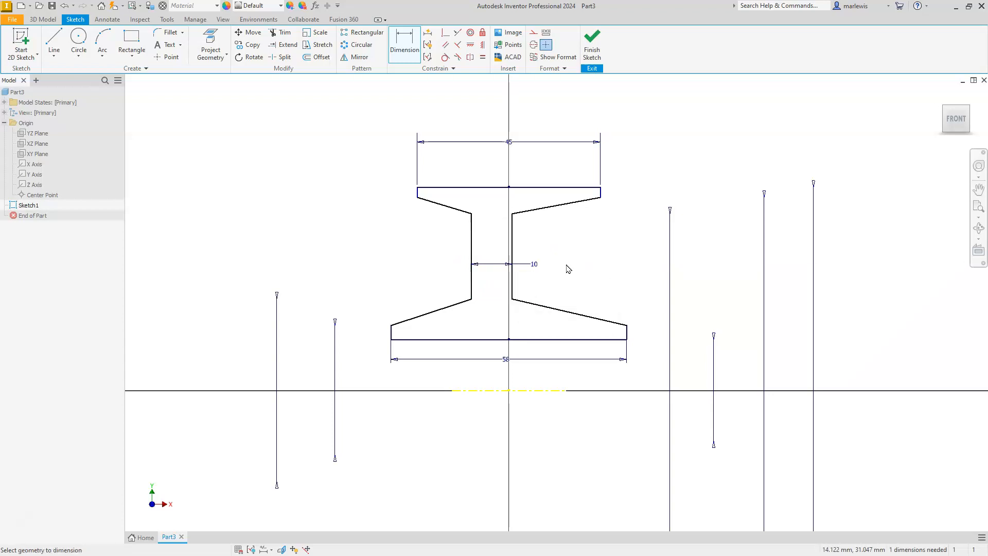
# Apply an Equal constraint between the left and right sloping hub lines to centre the web.
pyautogui.scroll(-3, 504, 260)
pyautogui.scroll(6, 533, 344)
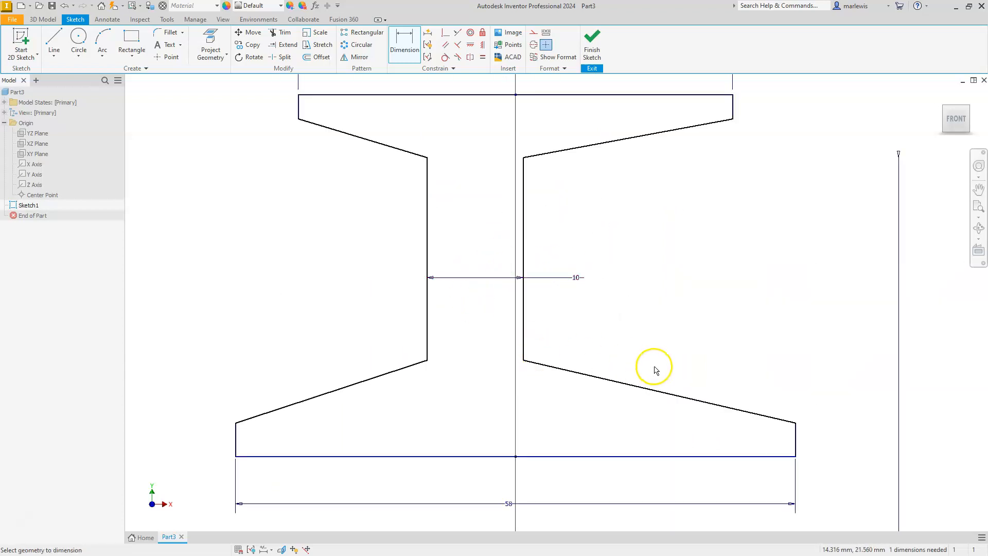
pyautogui.scroll(-3, 654, 360)
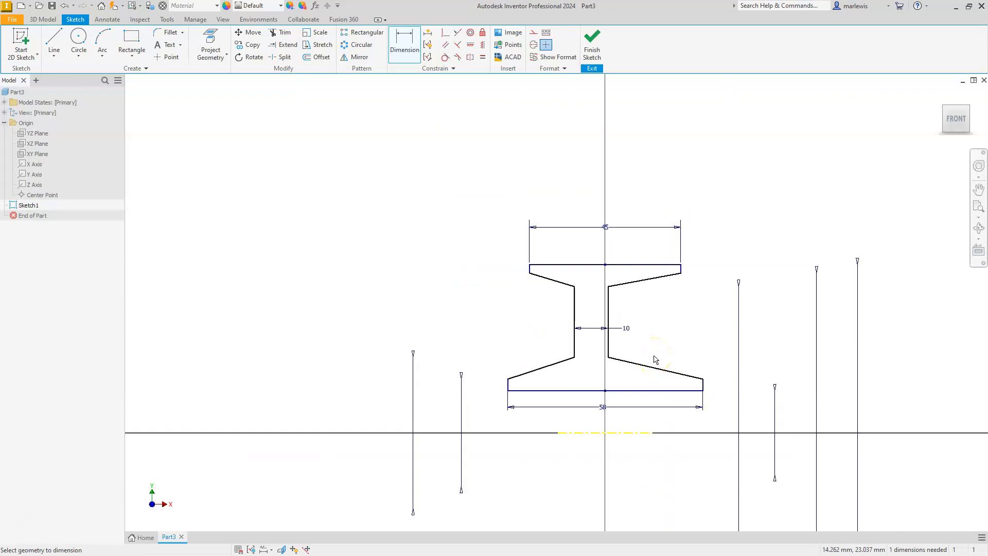
pyautogui.click(482, 57)
pyautogui.click(553, 365)
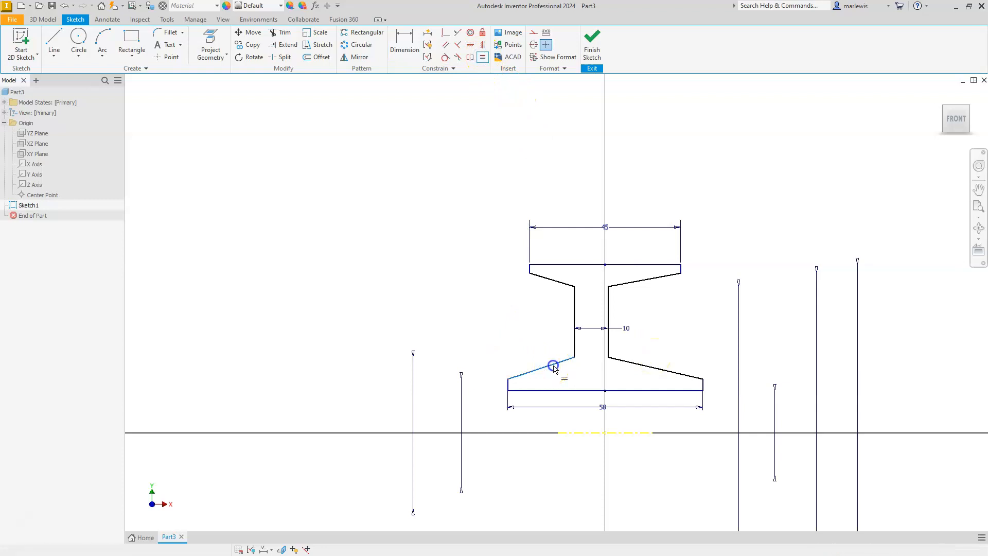
pyautogui.click(633, 366)
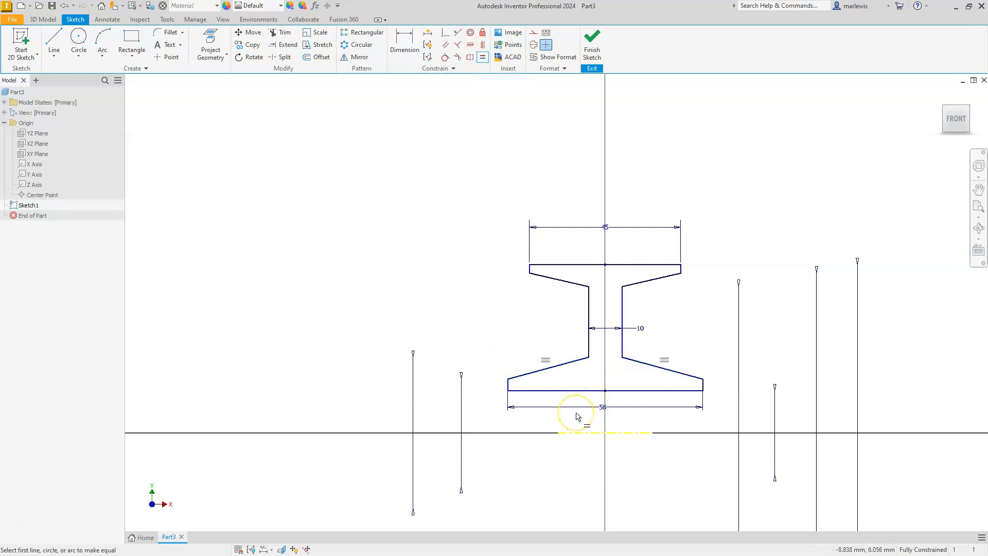
pyautogui.press('Escape')
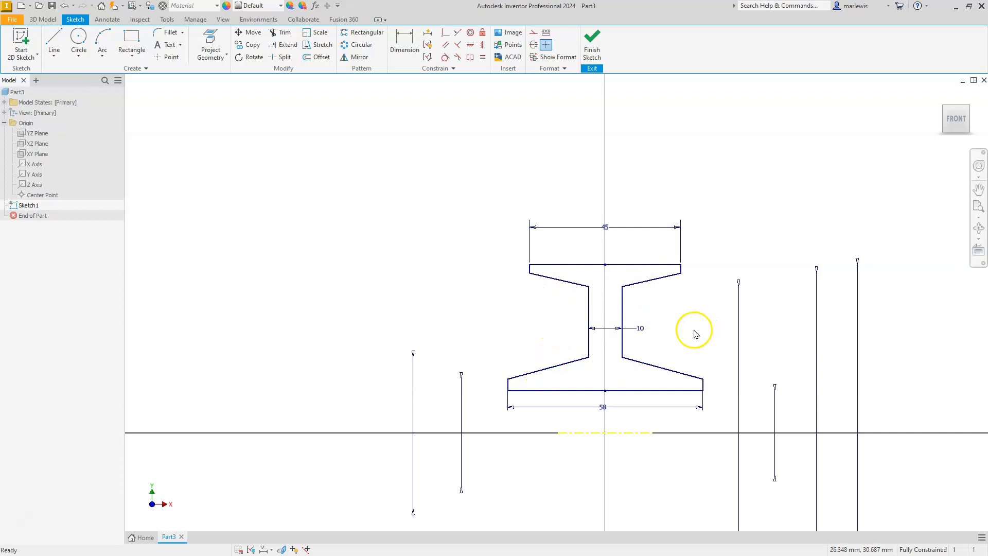
# Finish the sketch and revolve the profile a full 360 degrees about the centerline as a new solid.
pyautogui.click(592, 39)
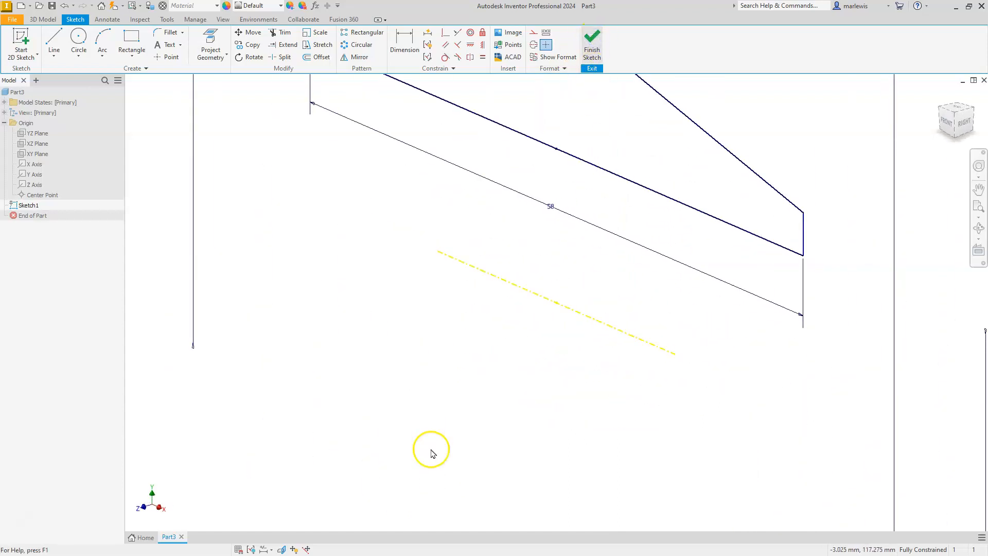
pyautogui.moveTo(435, 461)
pyautogui.mouseDown(button='middle')
pyautogui.moveTo(443, 435)
pyautogui.moveTo(507, 407)
pyautogui.mouseUp(button='middle')
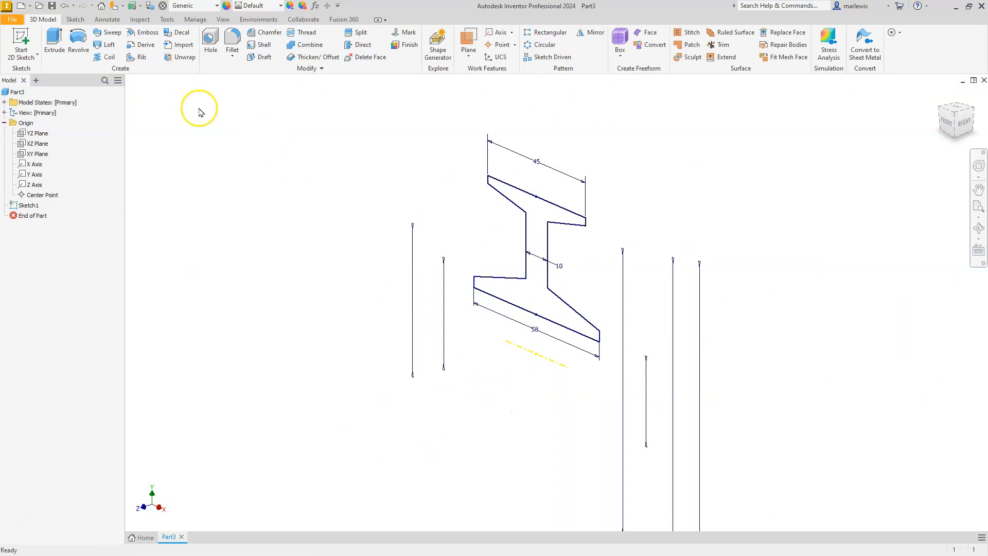
pyautogui.click(81, 44)
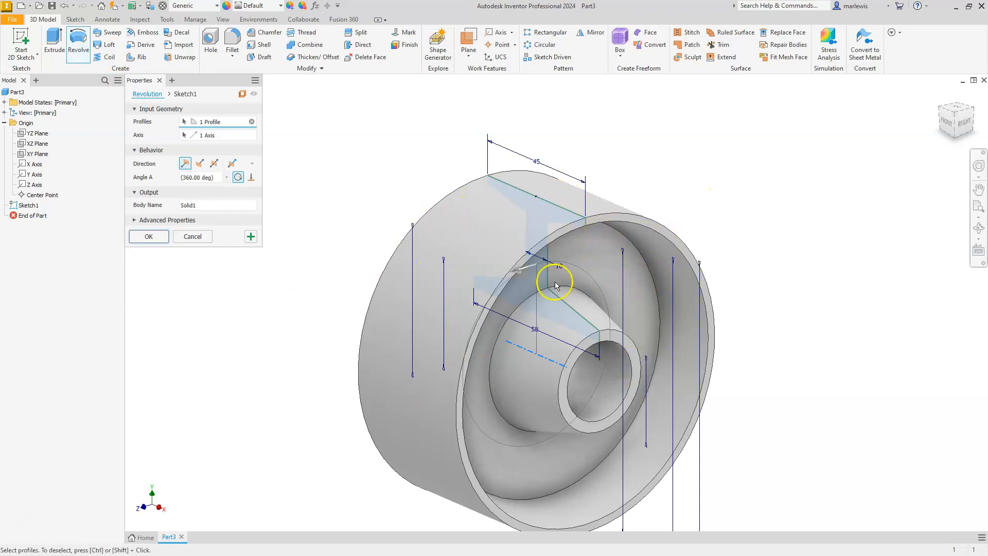
pyautogui.click(148, 236)
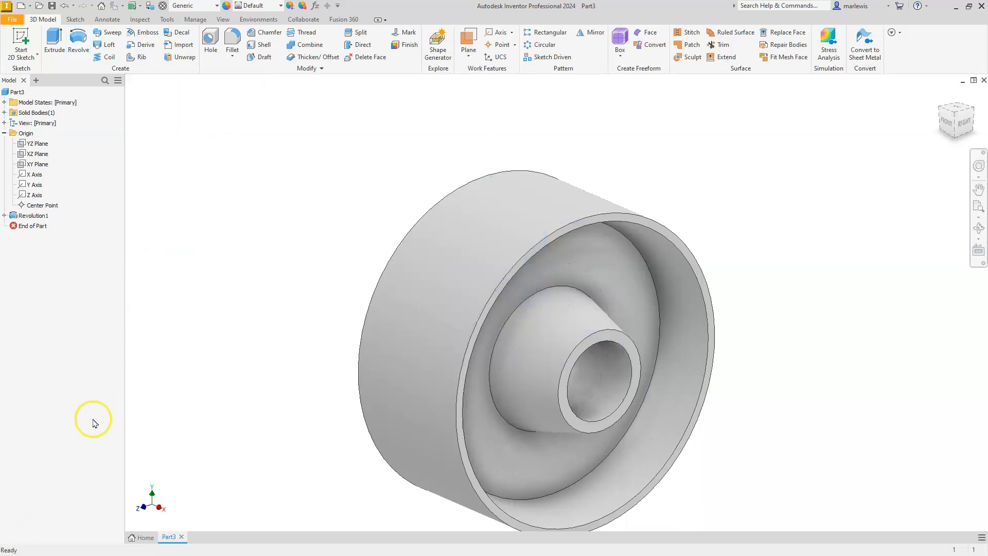
# Switch to the PDF drawing and highlight the roller's R6 note, its eight rounded web corners and the 10 mm web dimension.
pyautogui.click(52, 554)
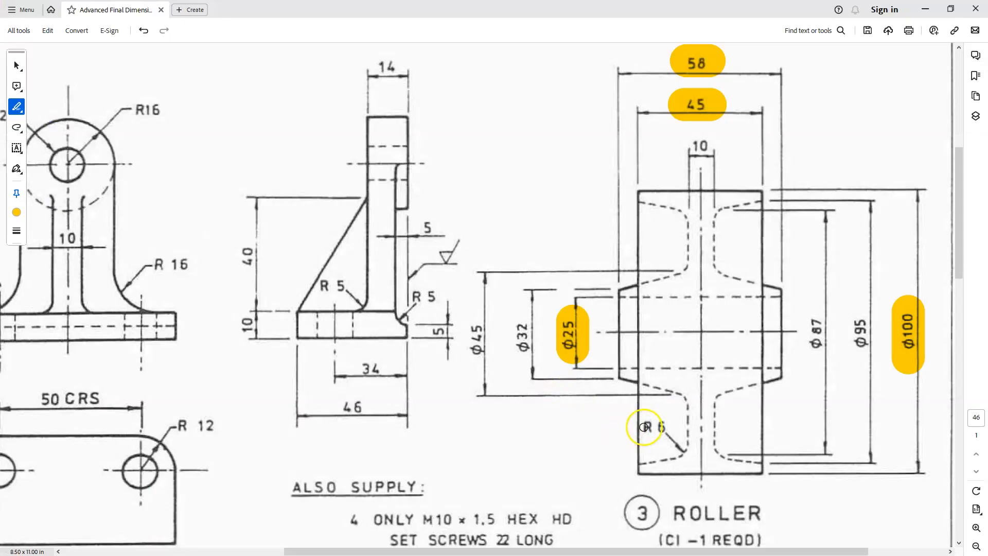
pyautogui.moveTo(643, 427); pyautogui.dragTo(663, 427)
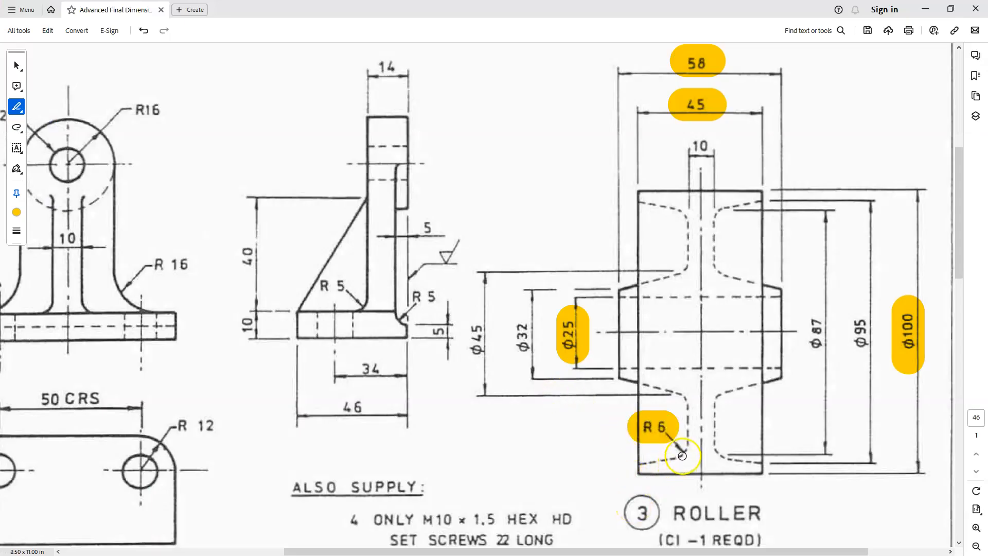
pyautogui.click(682, 453)
pyautogui.click(715, 453)
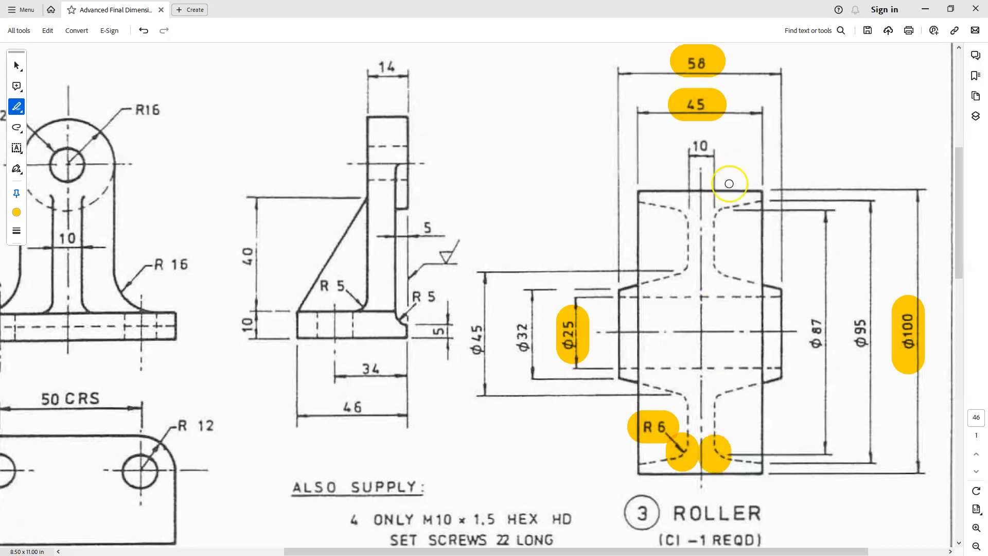
pyautogui.click(722, 206)
pyautogui.click(680, 211)
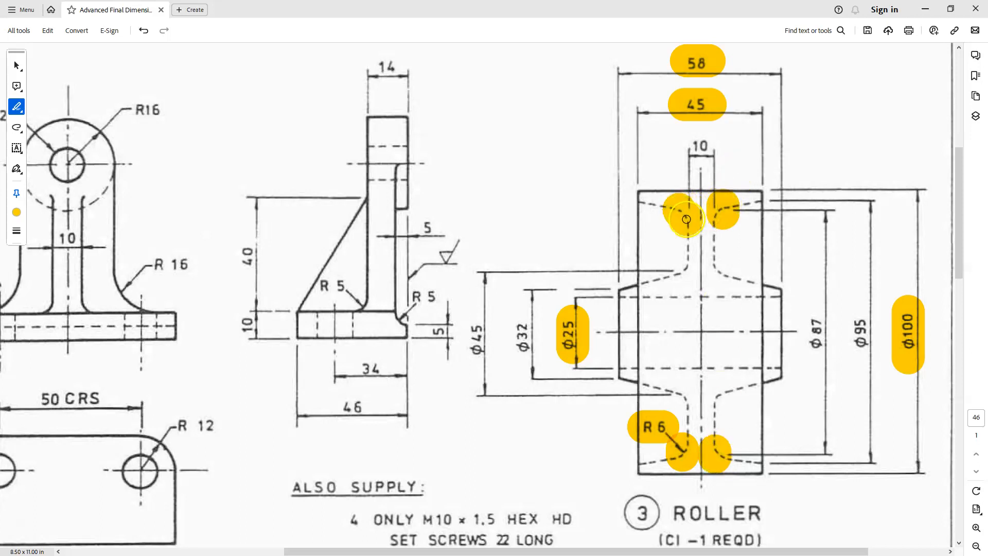
pyautogui.click(685, 261)
pyautogui.click(715, 264)
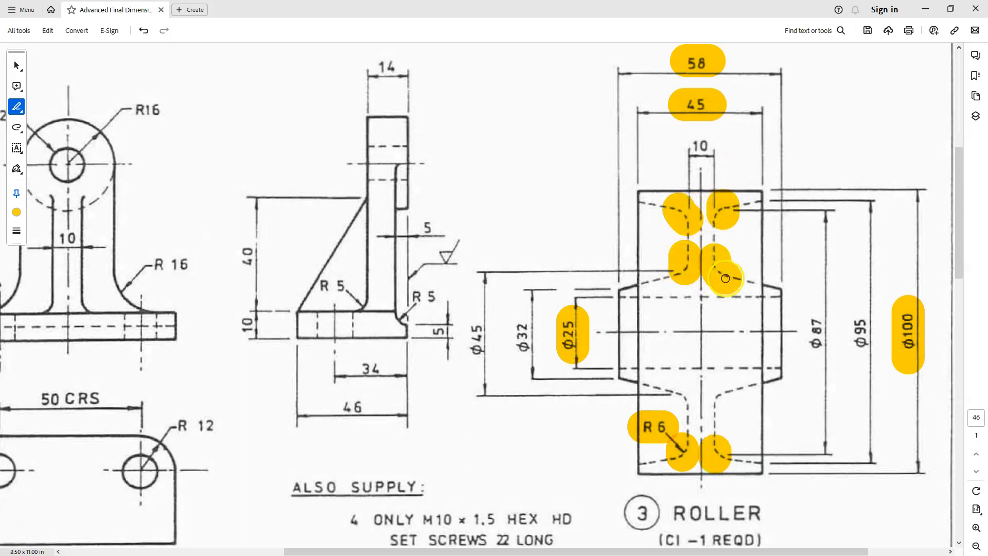
pyautogui.moveTo(682, 383); pyautogui.dragTo(685, 410)
pyautogui.moveTo(738, 385); pyautogui.dragTo(713, 407)
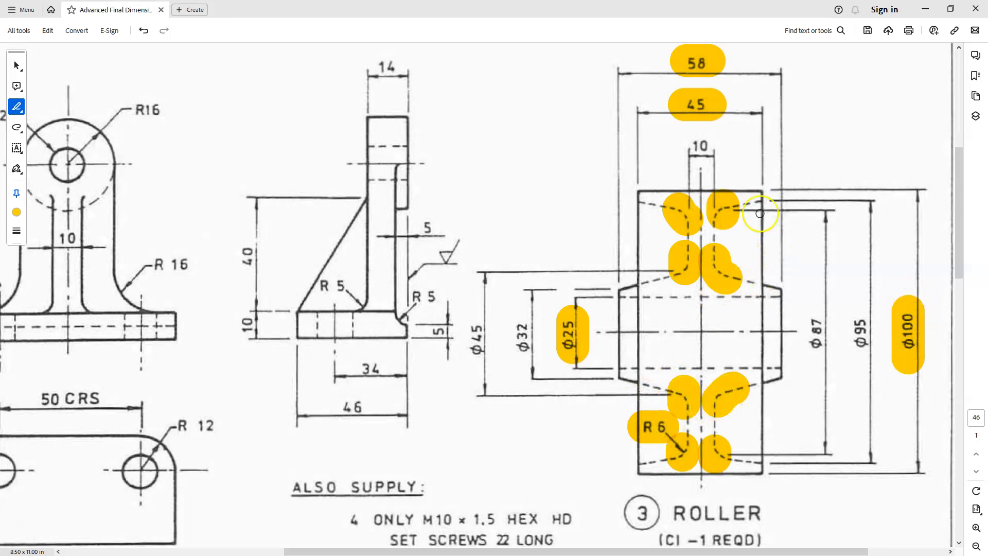
pyautogui.moveTo(690, 144); pyautogui.dragTo(713, 142)
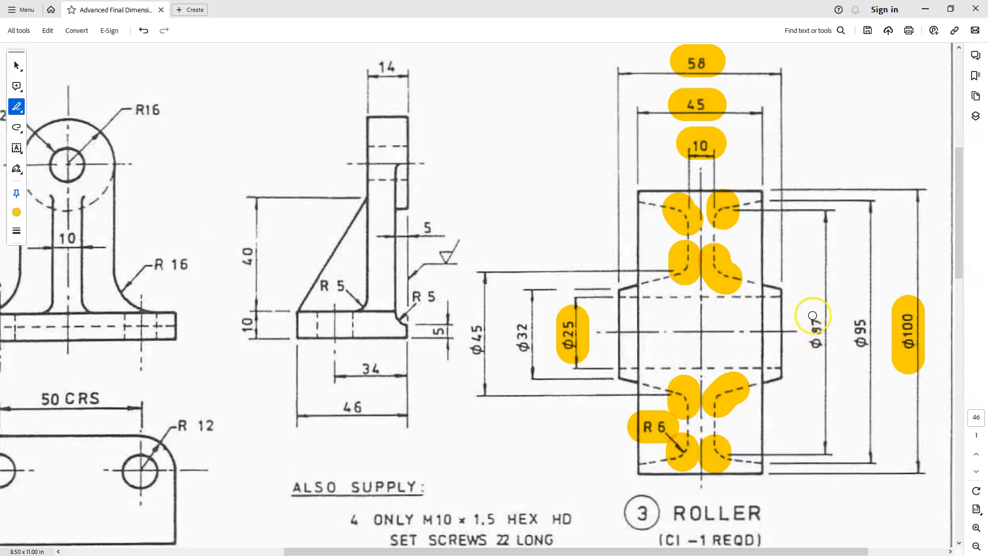
# Highlight the roller's 87, 95, 32 and 45 mm diameter dimensions on the PDF drawing.
pyautogui.moveTo(811, 308); pyautogui.dragTo(812, 363)
pyautogui.moveTo(860, 308); pyautogui.dragTo(860, 360)
pyautogui.moveTo(520, 311); pyautogui.dragTo(521, 355)
pyautogui.moveTo(482, 323); pyautogui.dragTo(480, 353)
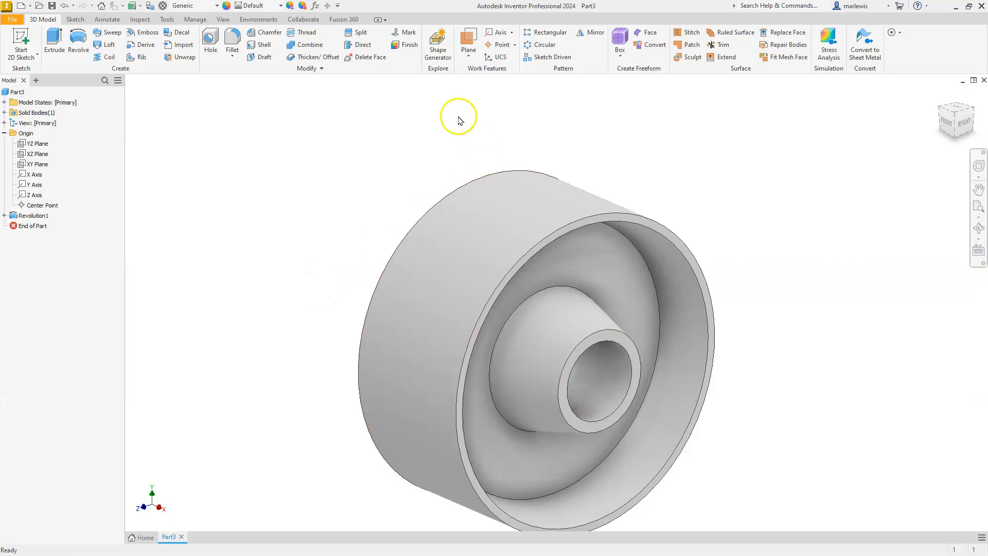
pyautogui.click(237, 40)
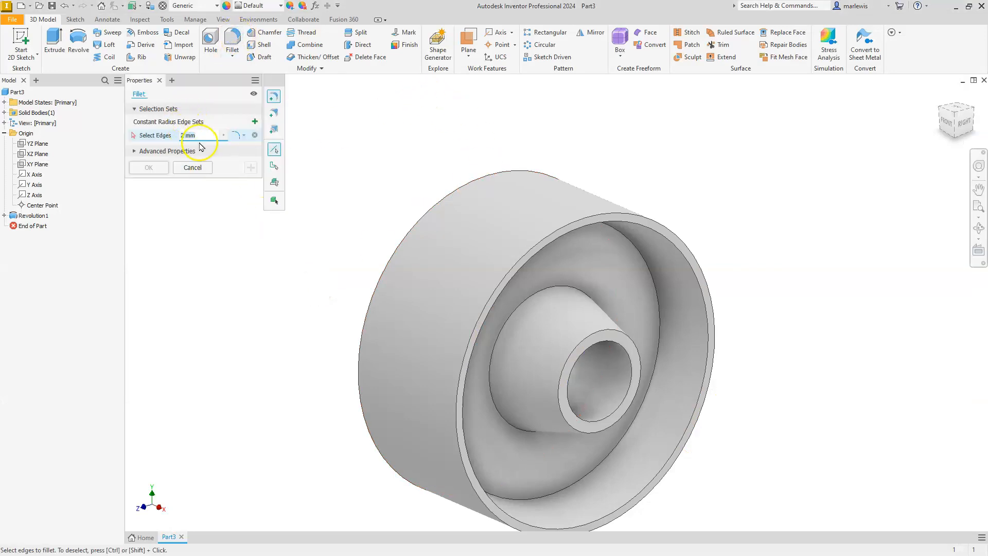
pyautogui.click(207, 134)
pyautogui.write('6')
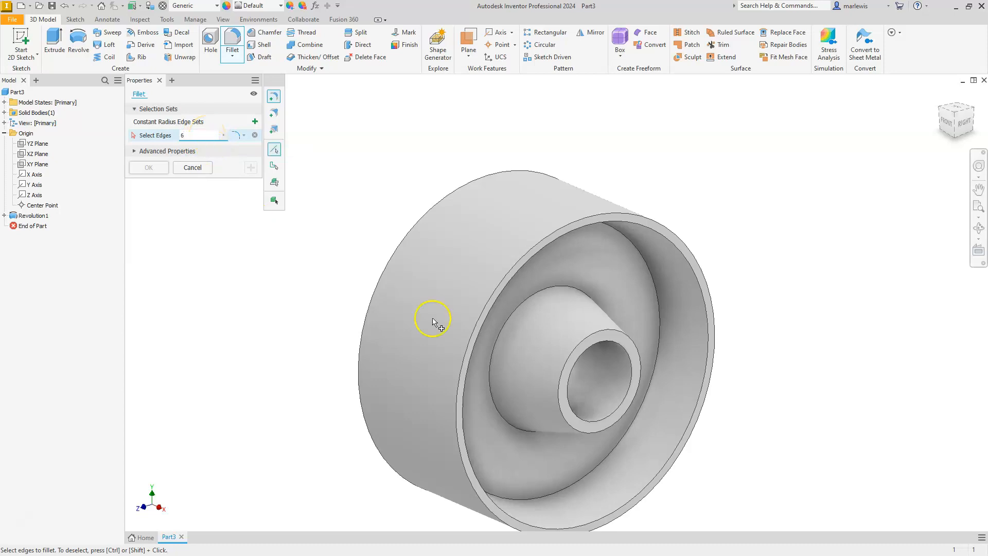
pyautogui.click(659, 334)
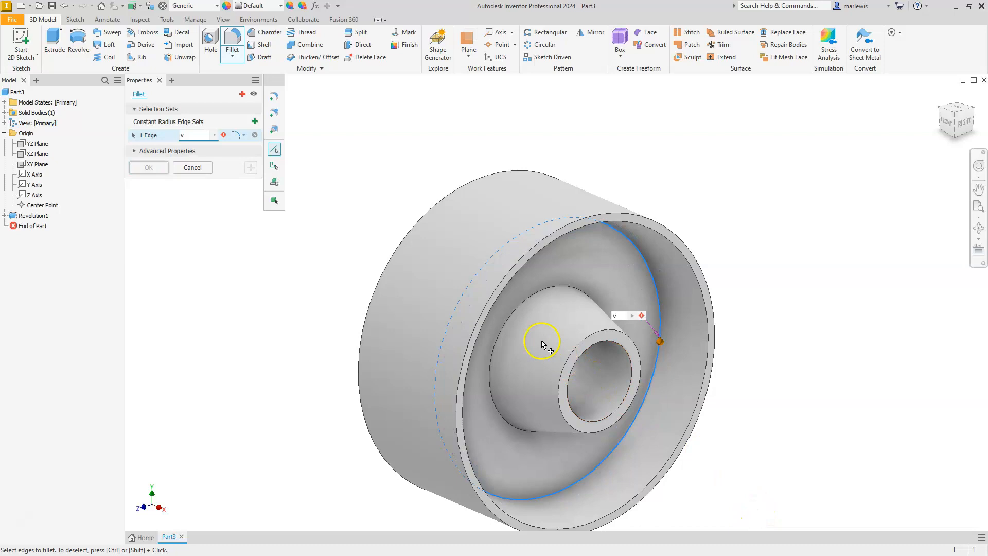
pyautogui.click(522, 301)
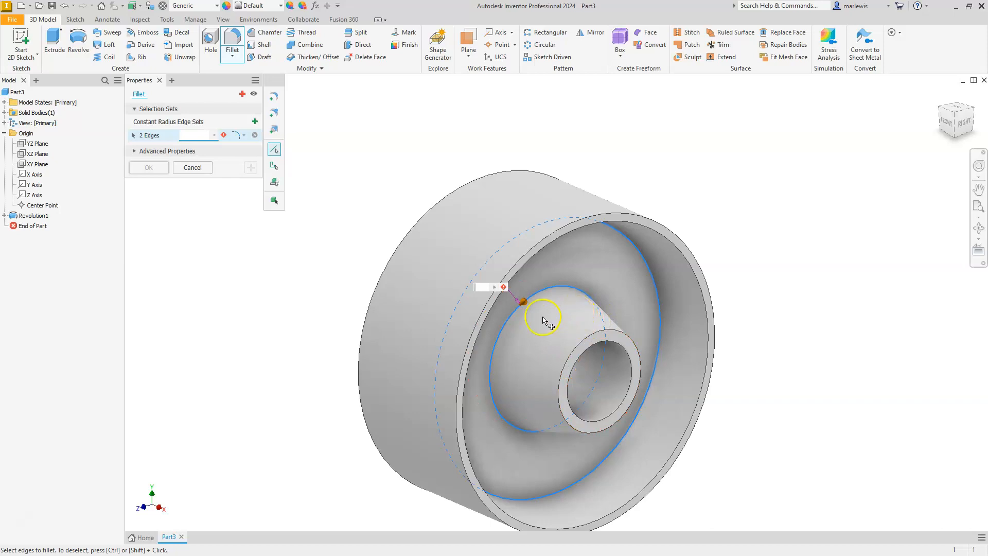
pyautogui.click(193, 168)
# Fillet the four circular edges where the web meets the rim and hub on both sides with a 6 mm radius.
pyautogui.click(232, 42)
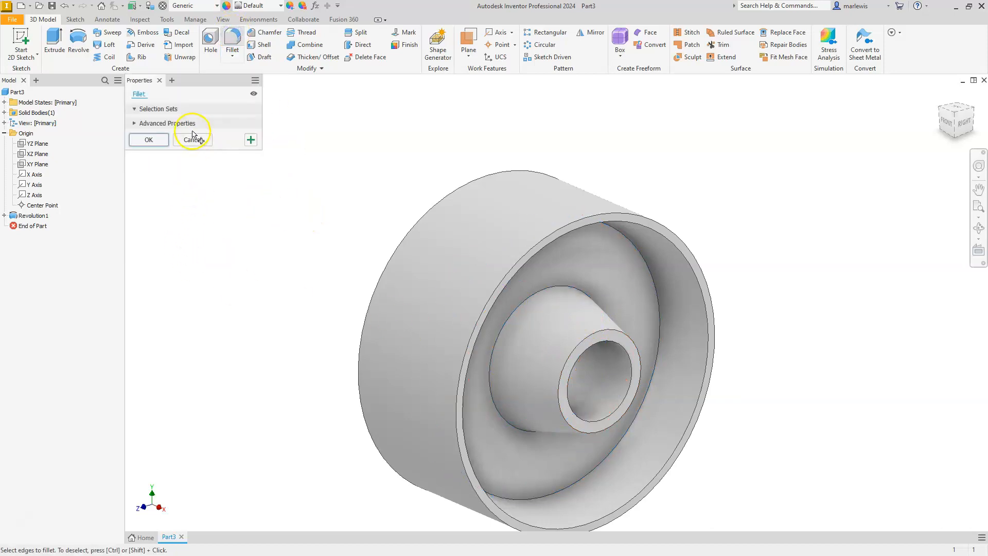
pyautogui.write('6')
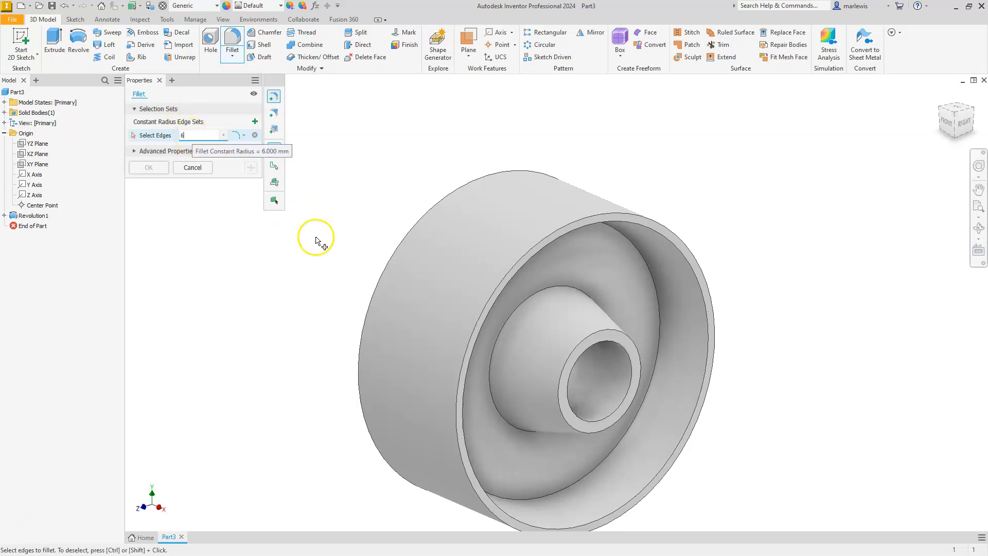
pyautogui.click(651, 272)
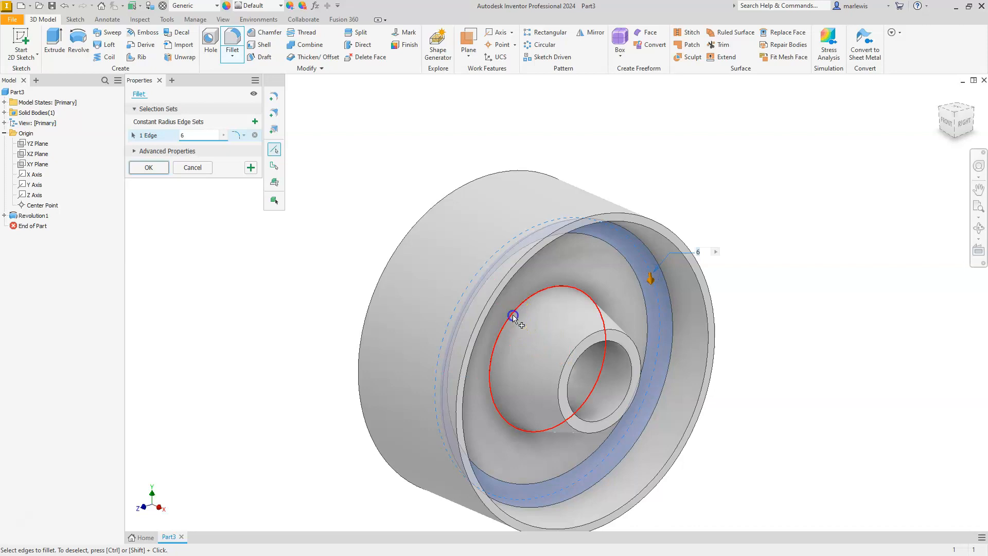
pyautogui.click(513, 317)
pyautogui.click(940, 115)
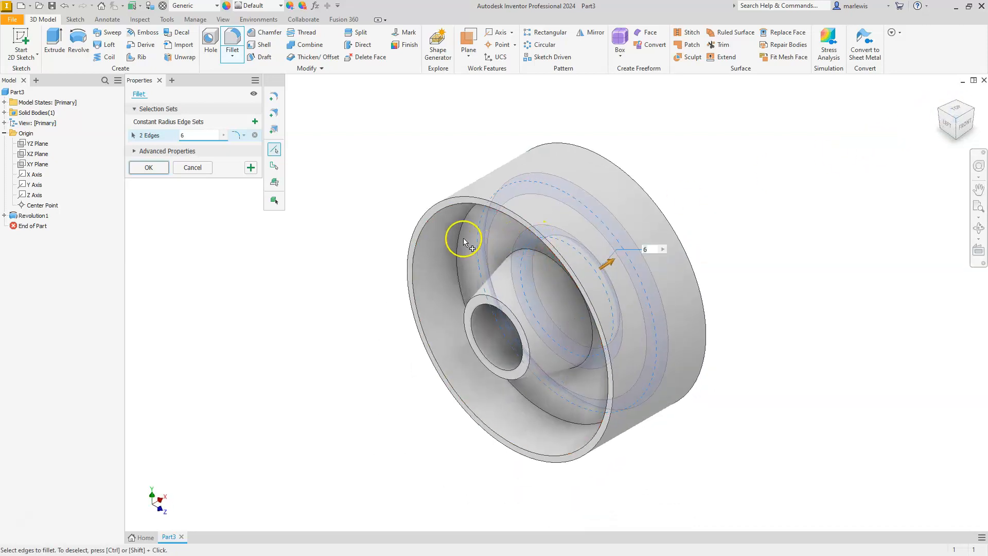
pyautogui.click(461, 235)
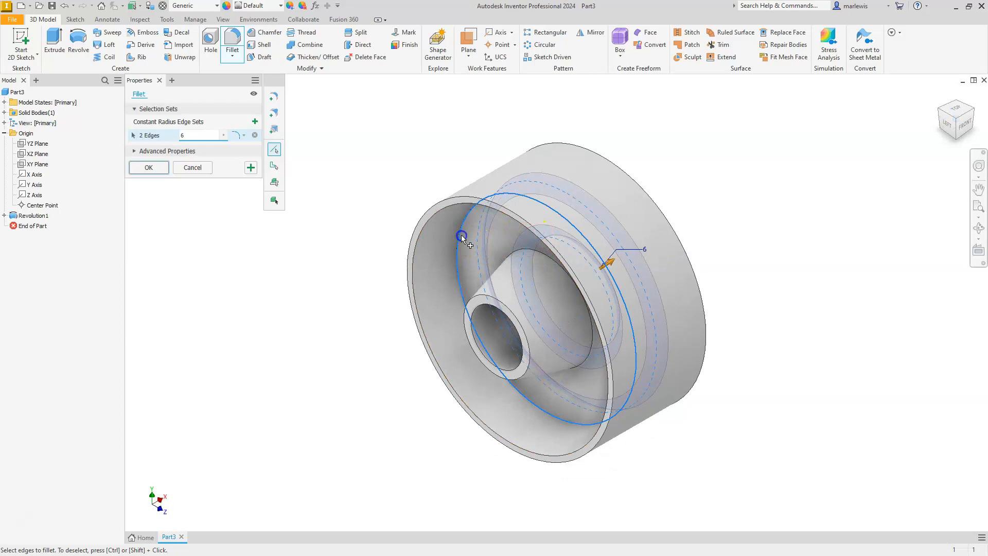
pyautogui.click(593, 329)
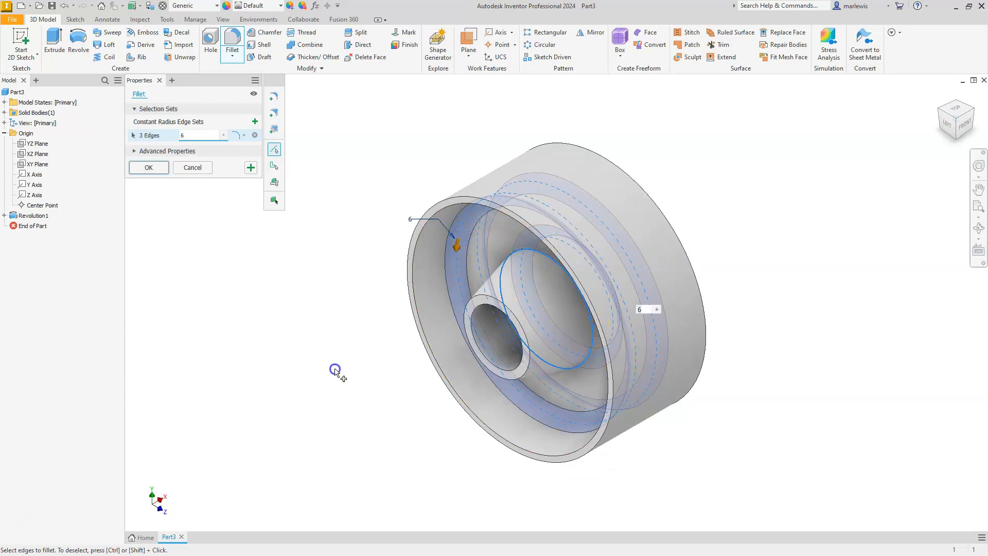
pyautogui.click(147, 168)
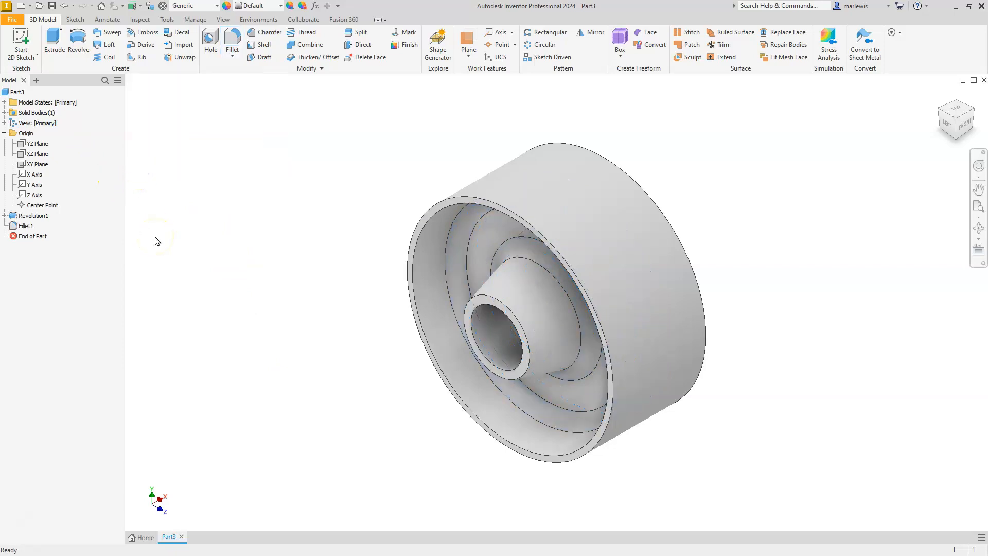
# Save the part as roller in the Documents folder.
pyautogui.click(50, 5)
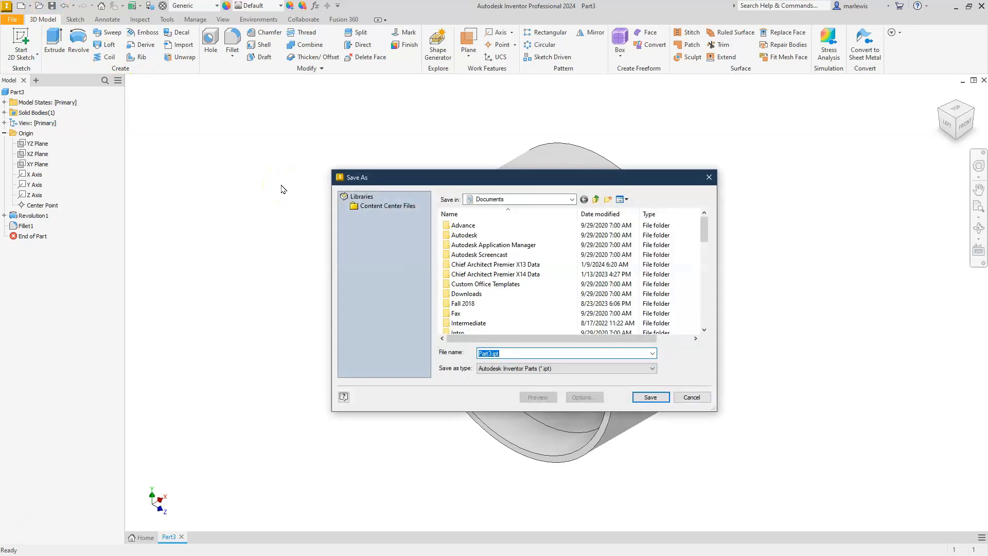
pyautogui.write('roller')
pyautogui.click(650, 396)
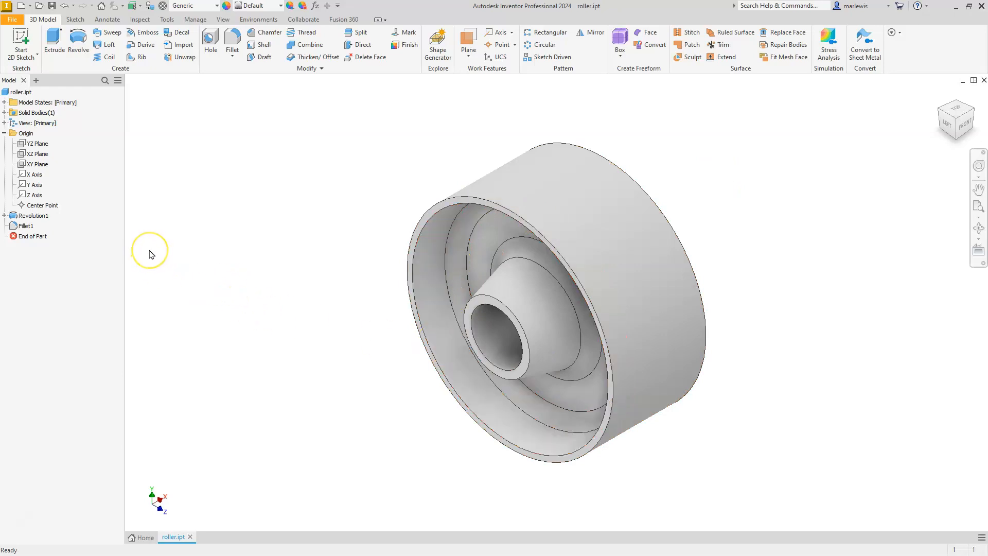
# Reopen the revolved profile's sketch for editing and draw a horizontal line below the existing centerline.
pyautogui.click(5, 216)
pyautogui.click(23, 227)
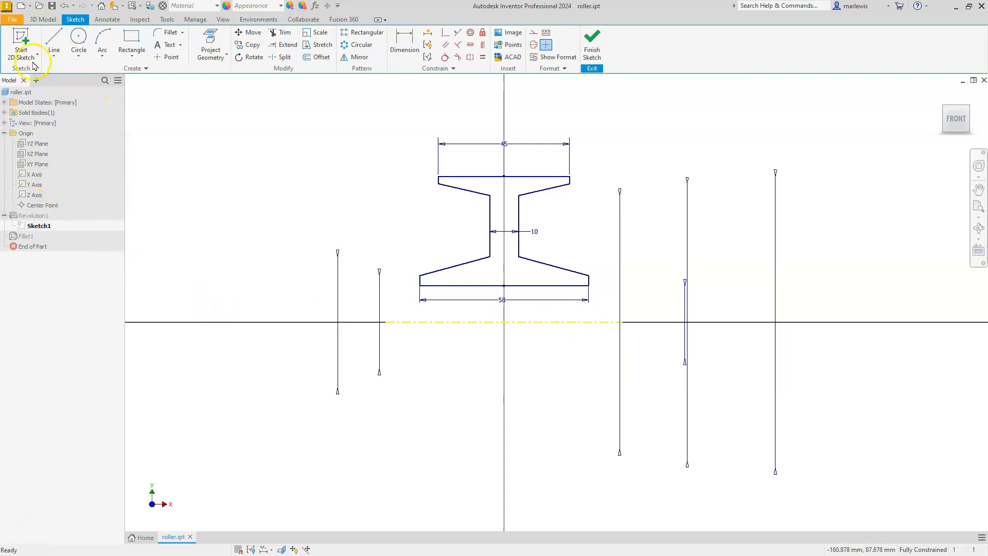
pyautogui.click(54, 36)
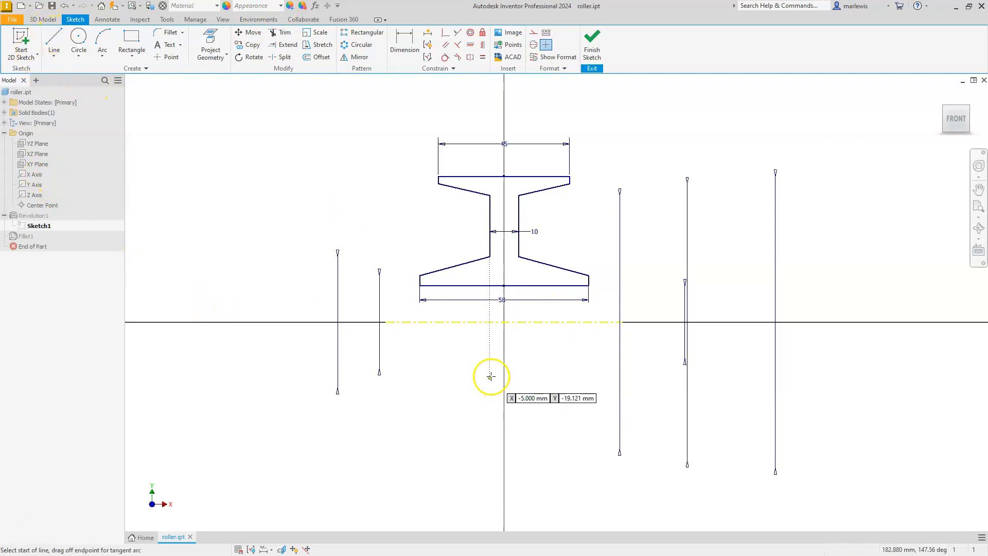
pyautogui.click(454, 367)
pyautogui.click(564, 367)
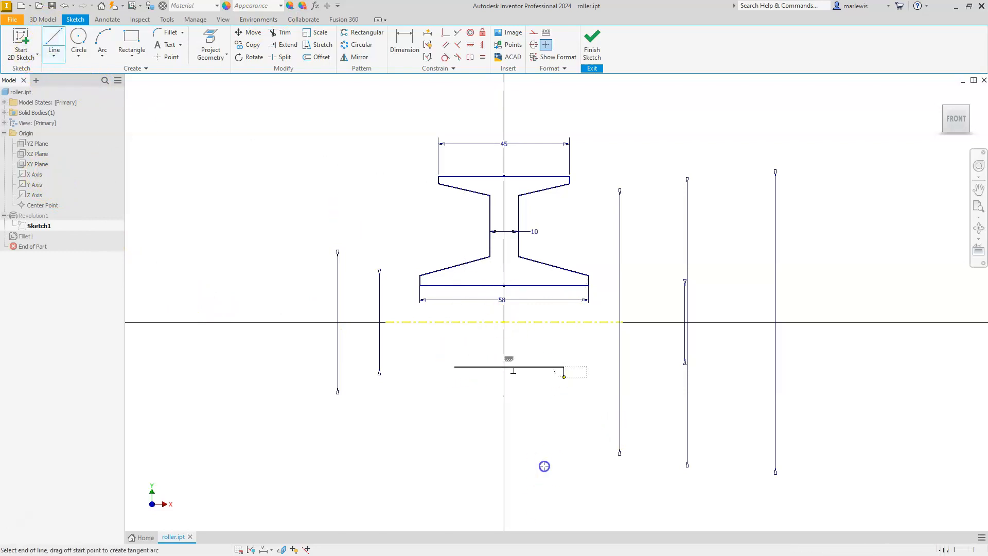
pyautogui.press('Escape')
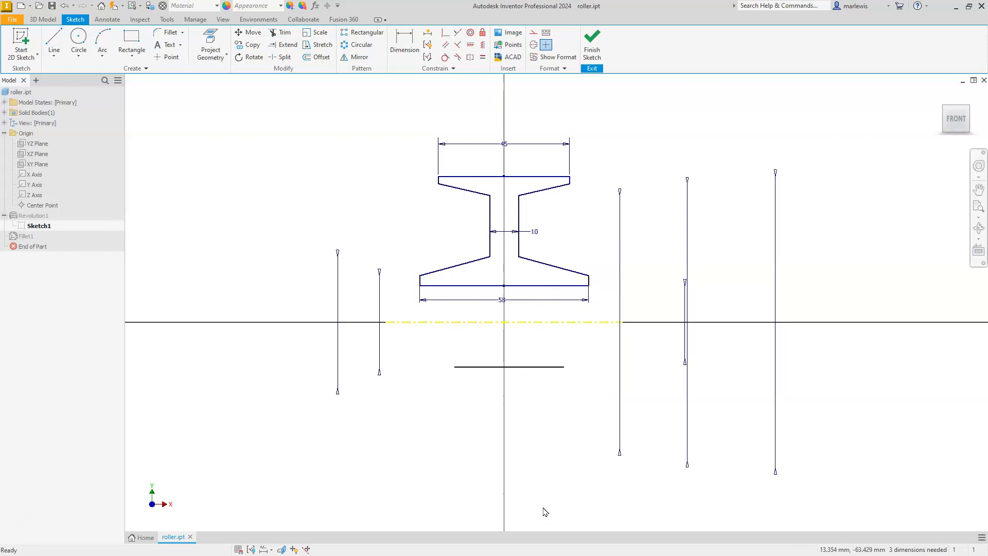
# Draw a second horizontal line about 36 mm long beneath the new one and convert it to a centerline.
pyautogui.click(455, 437)
pyautogui.click(560, 436)
pyautogui.press('Escape')
pyautogui.click(540, 437)
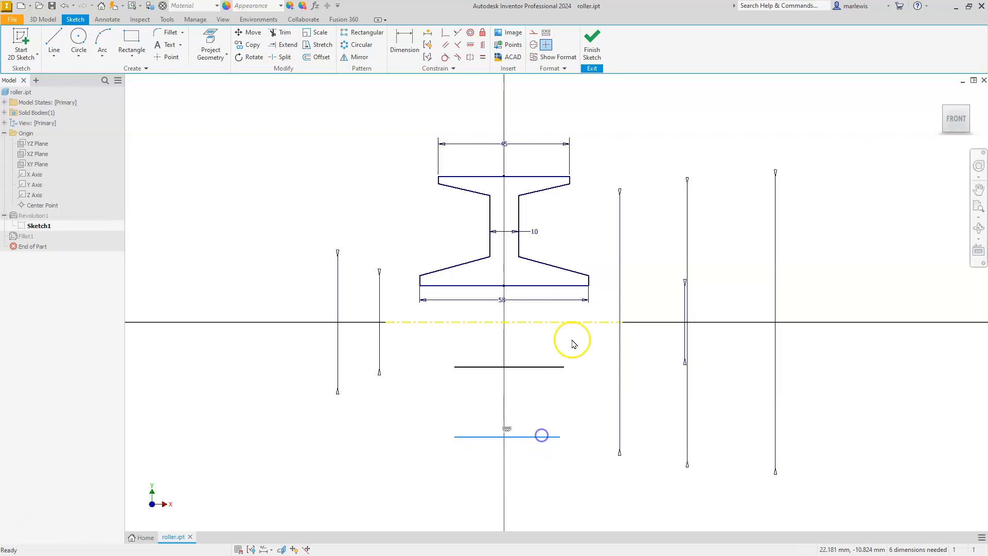
pyautogui.click(537, 45)
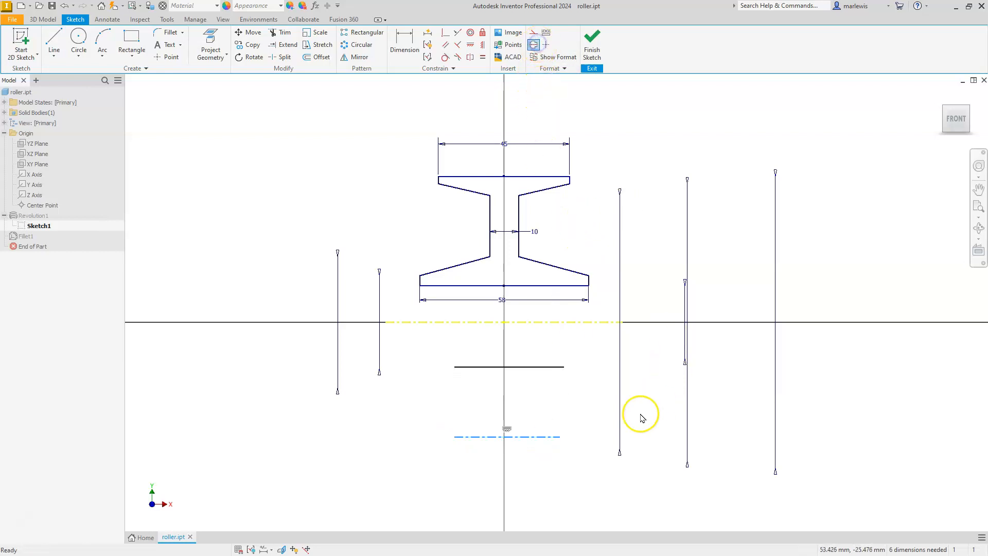
# Dimension the new solid line about the lower centerline as a 50 mm diameter.
pyautogui.press('d')
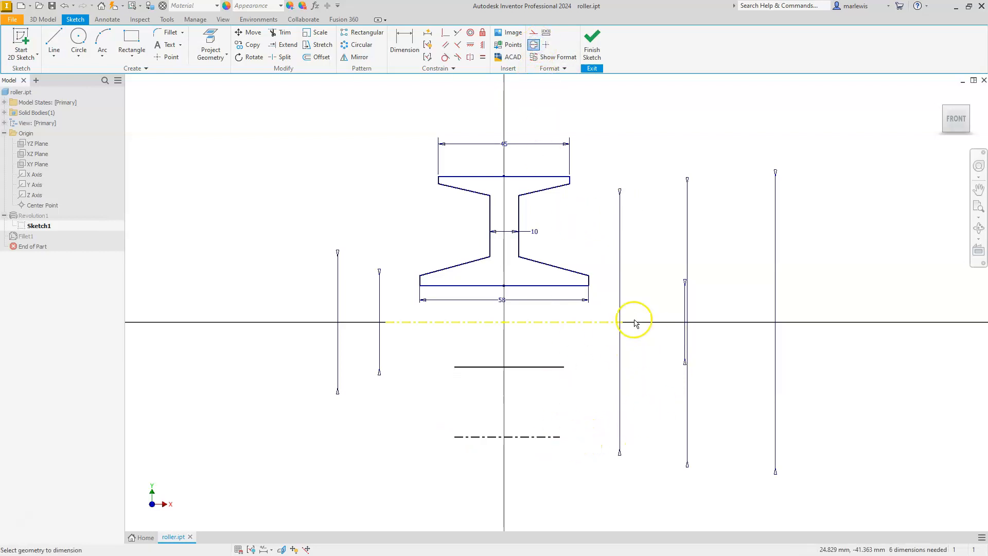
pyautogui.click(546, 437)
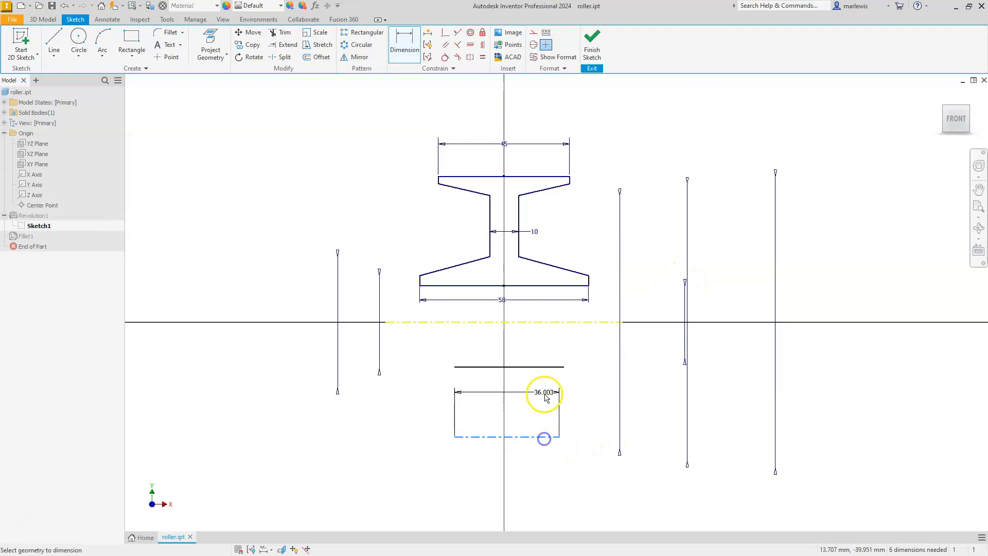
pyautogui.click(546, 367)
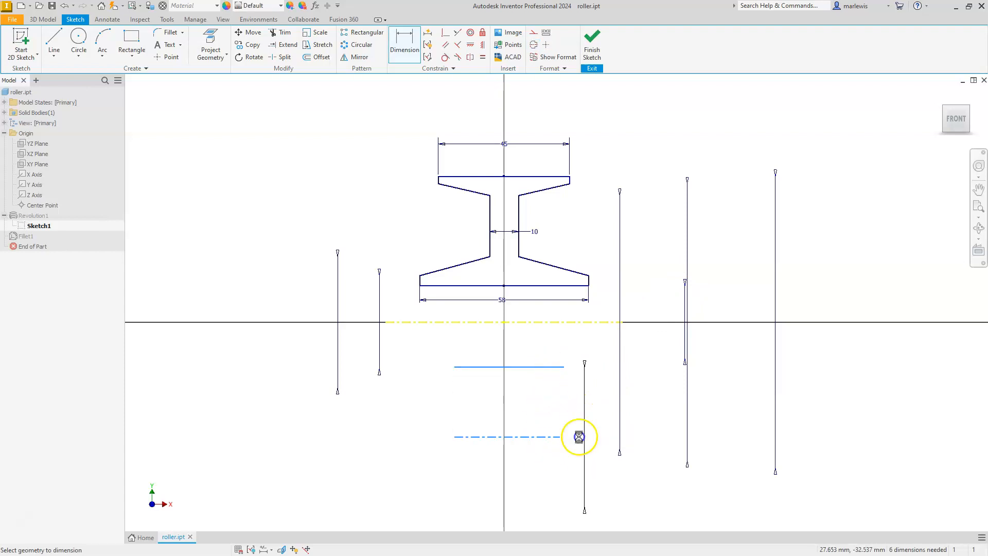
pyautogui.click(581, 437)
pyautogui.write('5')
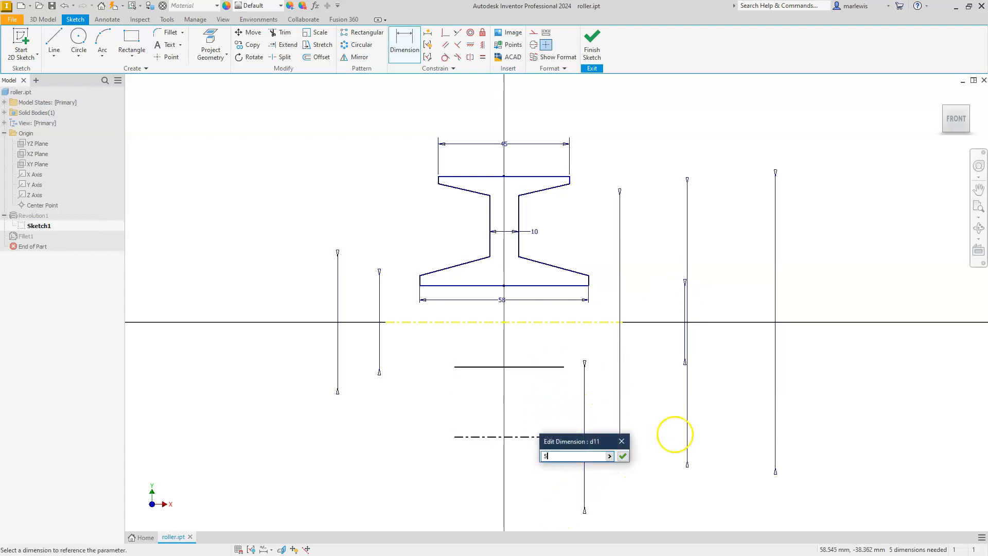
pyautogui.write('0')
pyautogui.press('Return')
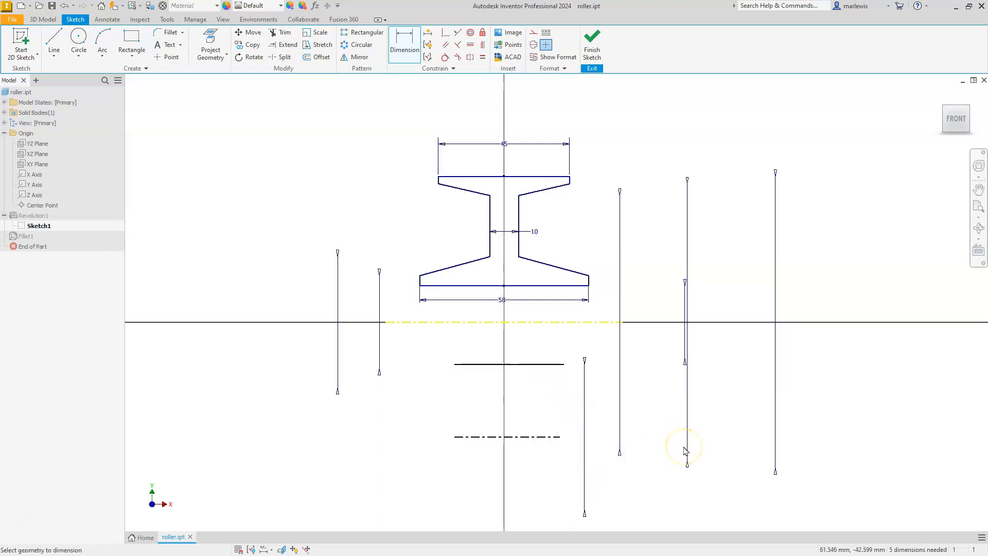